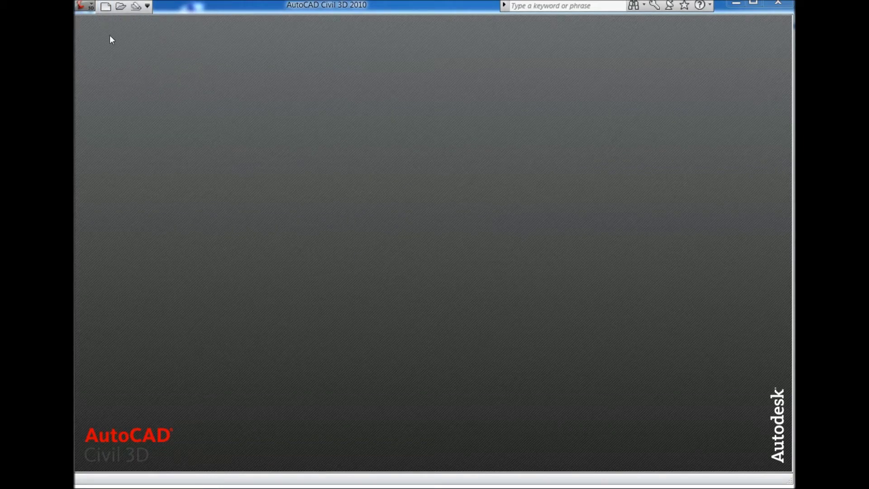
- Create a new drawing in the 3D Modeling workspace with Tool Palettes closed and Ortho on
{"action": "left_click", "coordinate": [106, 10]}
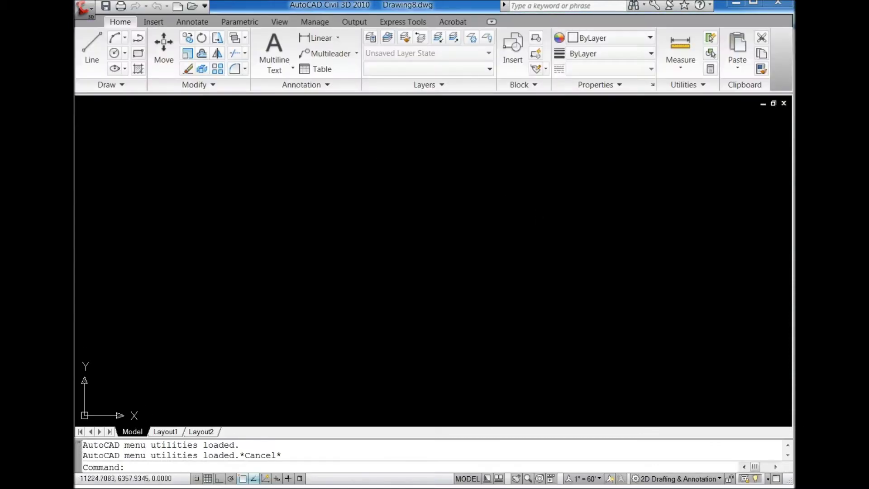
{"action": "left_click", "coordinate": [674, 480]}
{"action": "left_click", "coordinate": [703, 410]}
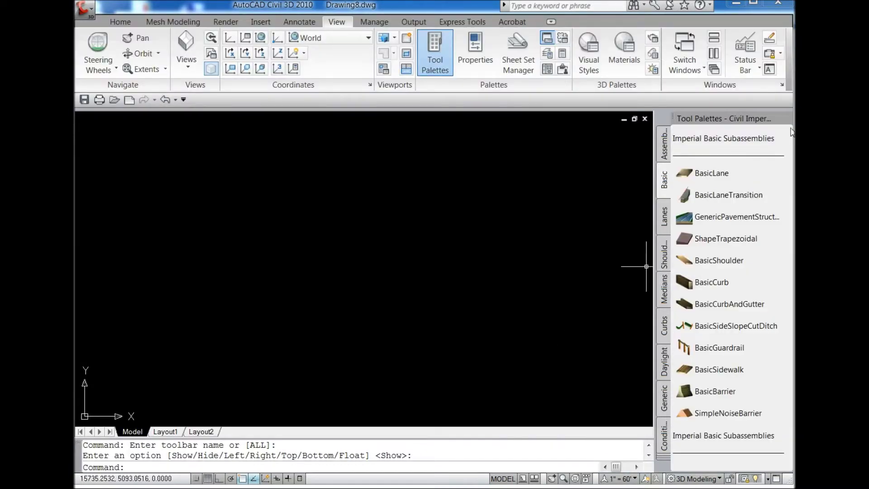
{"action": "left_click", "coordinate": [786, 119]}
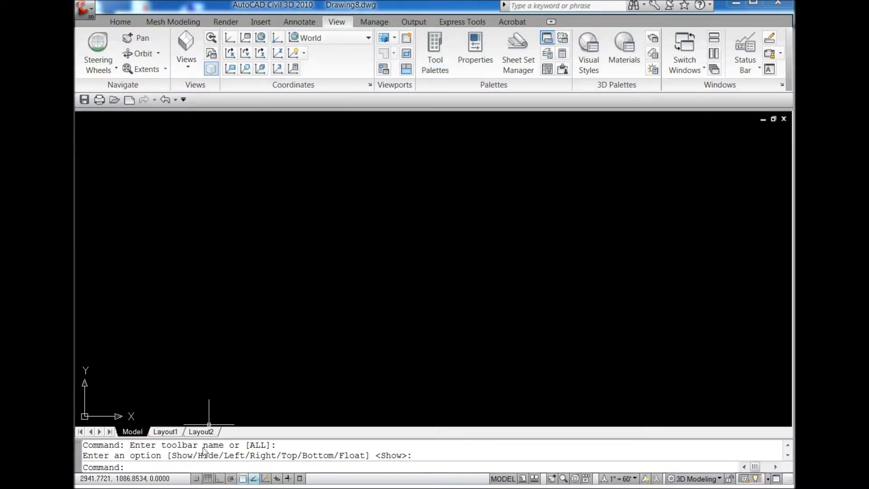
{"action": "left_click", "coordinate": [220, 479]}
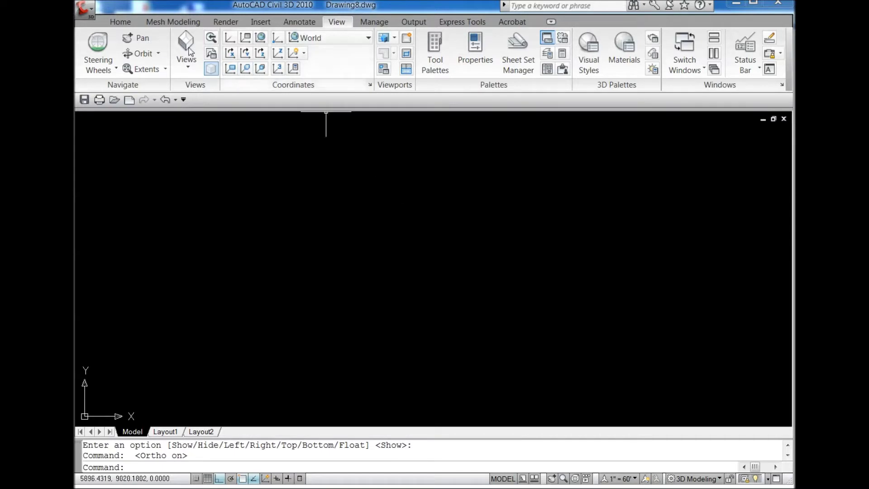
- Apply the Conceptual visual style to the viewport
{"action": "left_click", "coordinate": [120, 21]}
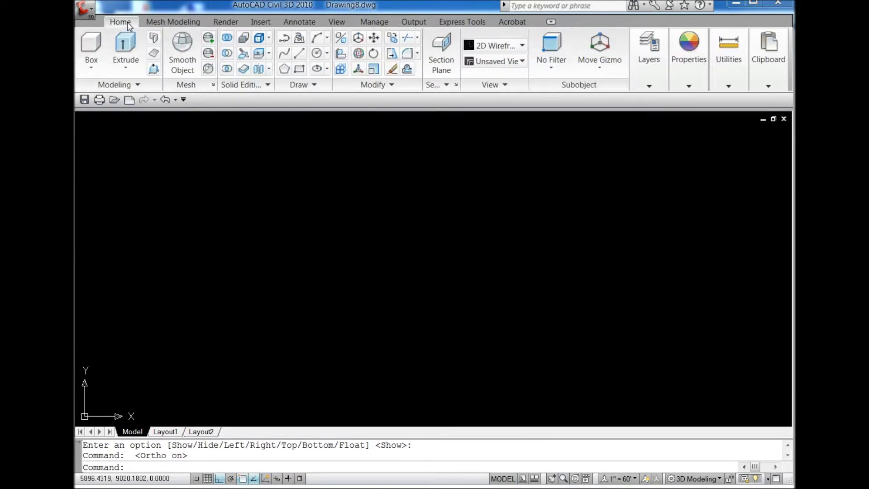
{"action": "left_click", "coordinate": [520, 45]}
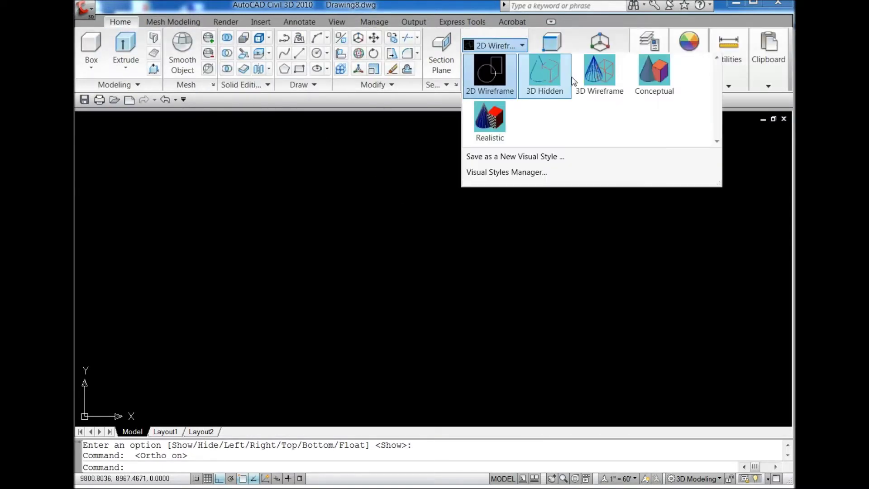
{"action": "left_click", "coordinate": [651, 79]}
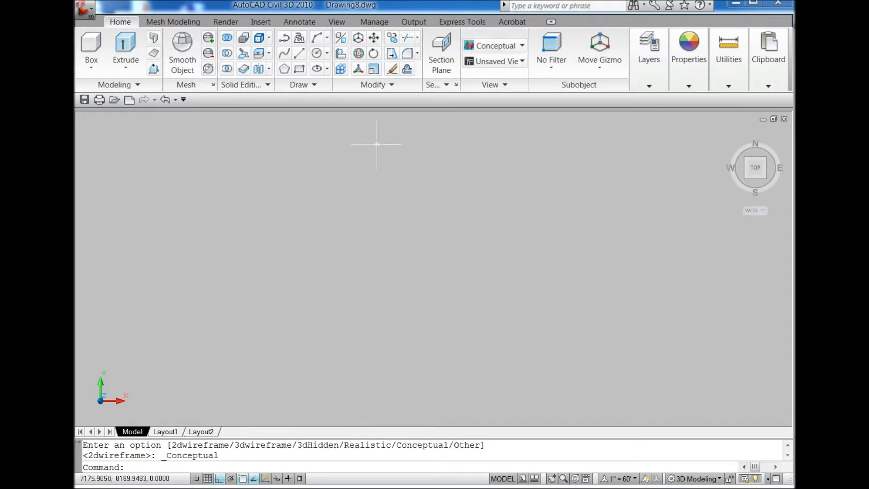
- Start a polyline and draw the 250, 250 and 200 edges of the T outline
{"action": "left_click", "coordinate": [284, 38]}
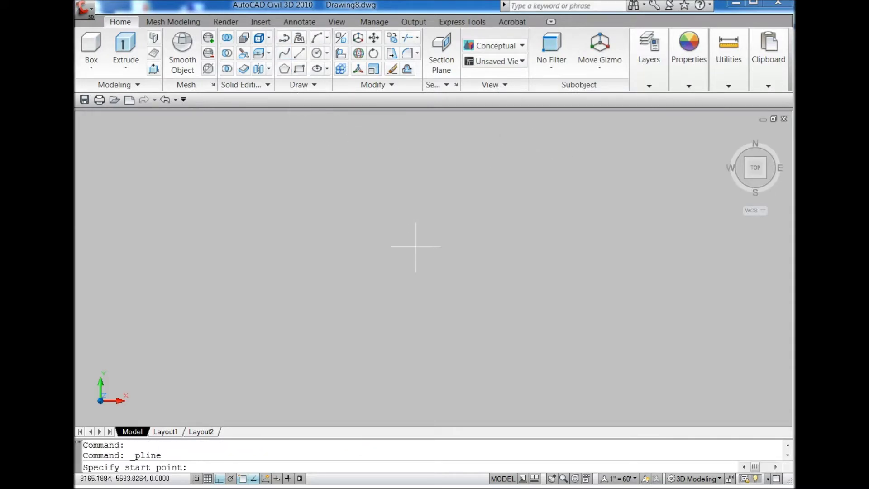
{"action": "left_click", "coordinate": [346, 262]}
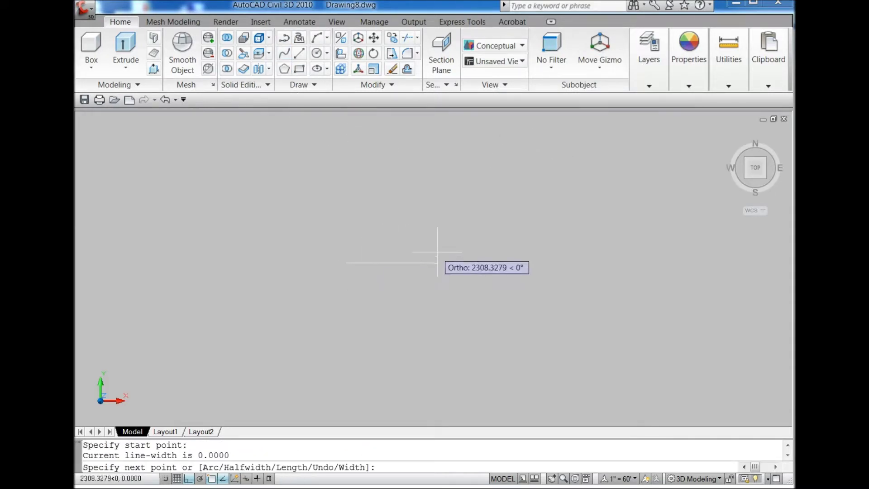
{"action": "type", "text": "250"}
{"action": "key", "text": "Return"}
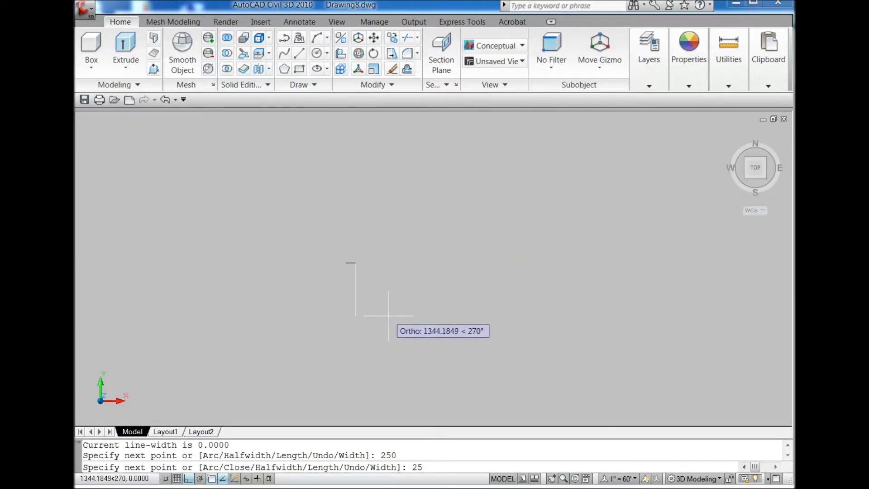
{"action": "type", "text": "0"}
{"action": "key", "text": "Return"}
{"action": "type", "text": "2"}
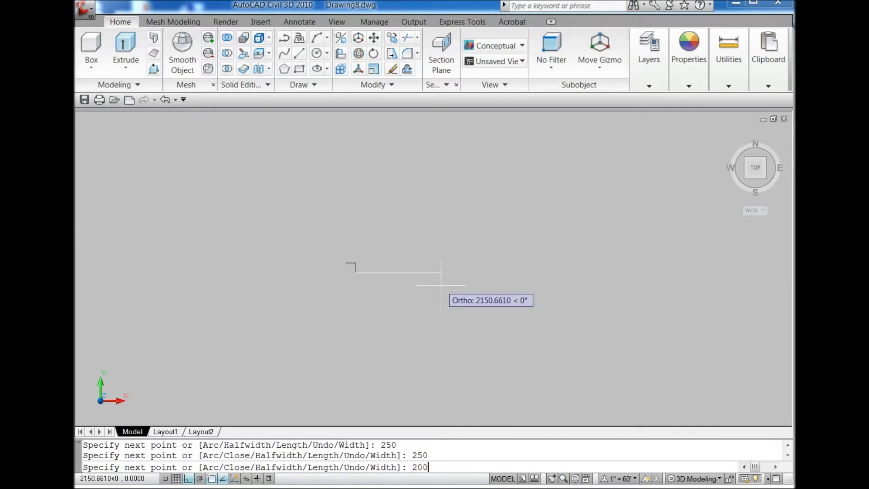
{"action": "key", "text": "Return"}
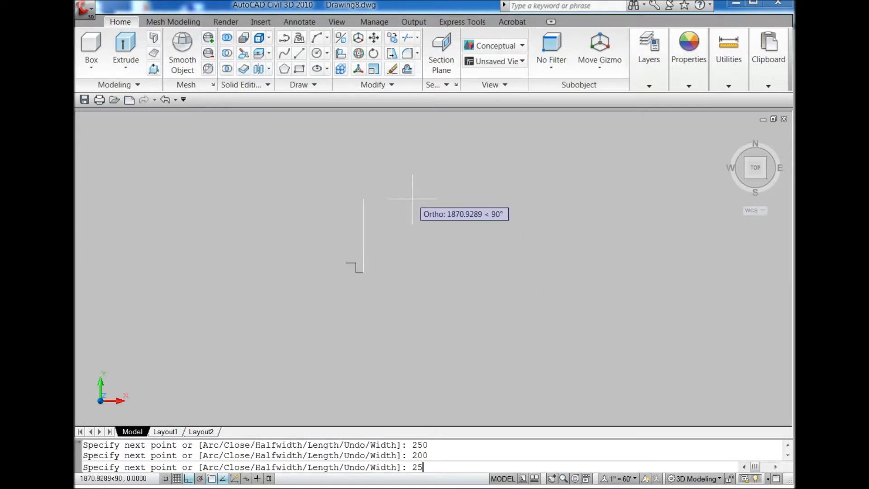
- Add the 250, 200 and 700 edges to close the T outline, then zoom in
{"action": "type", "text": "2"}
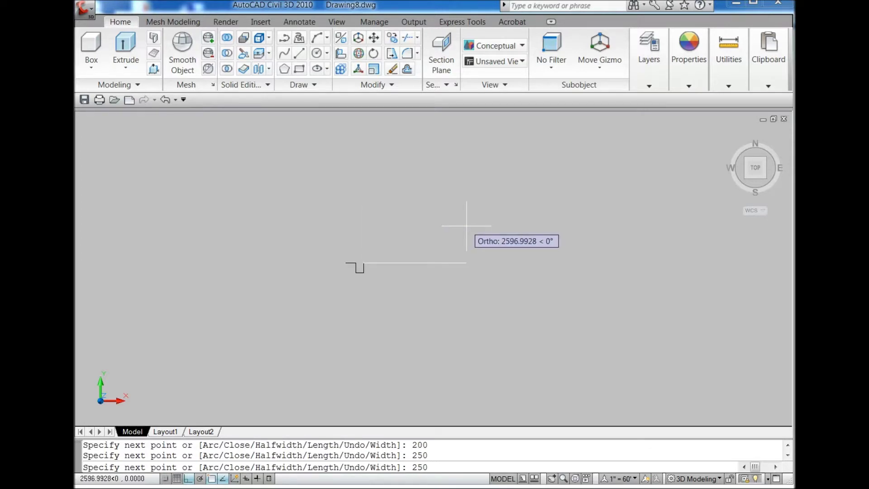
{"action": "key", "text": "Return"}
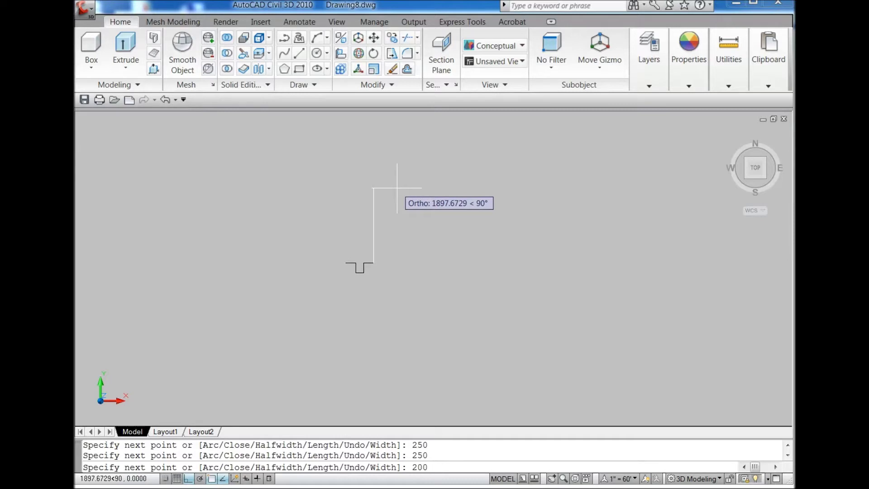
{"action": "key", "text": "Return"}
{"action": "type", "text": "700"}
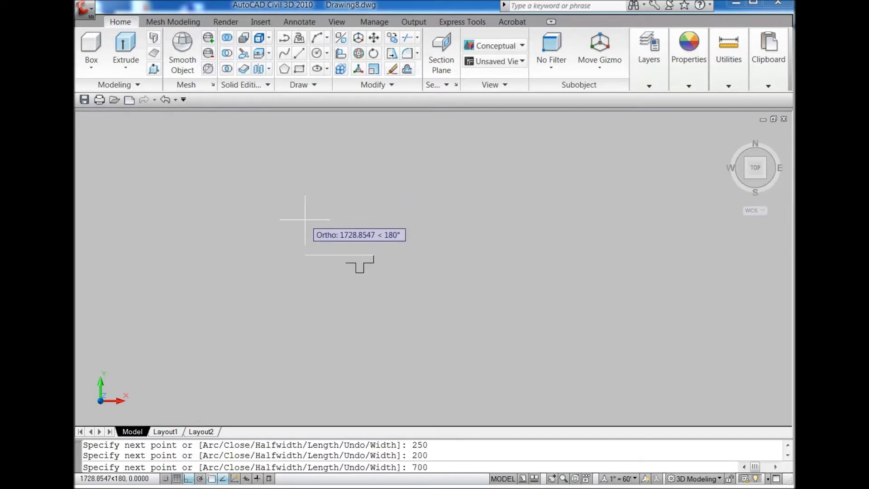
{"action": "key", "text": "Return"}
{"action": "key", "text": "Return"}
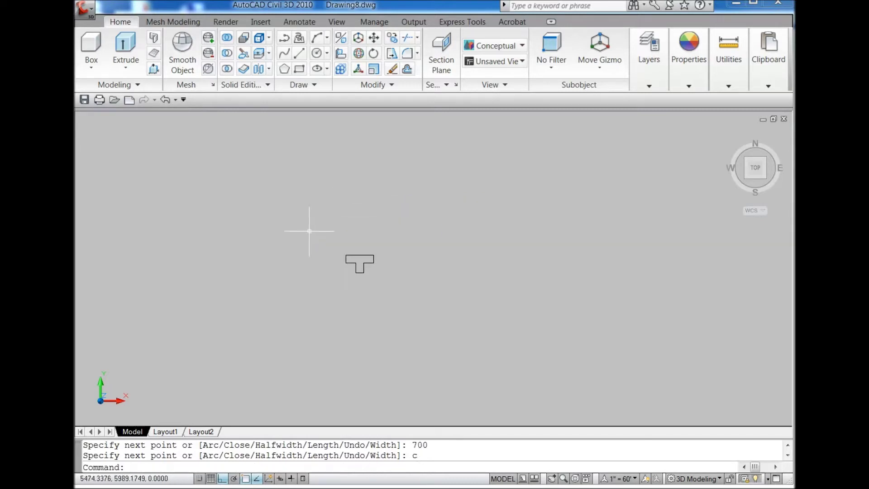
{"action": "scroll", "coordinate": [321, 240], "scroll_direction": "up", "scroll_amount": 3}
{"action": "scroll", "coordinate": [391, 280], "scroll_direction": "up", "scroll_amount": 3}
{"action": "scroll", "coordinate": [391, 279], "scroll_direction": "up", "scroll_amount": 3}
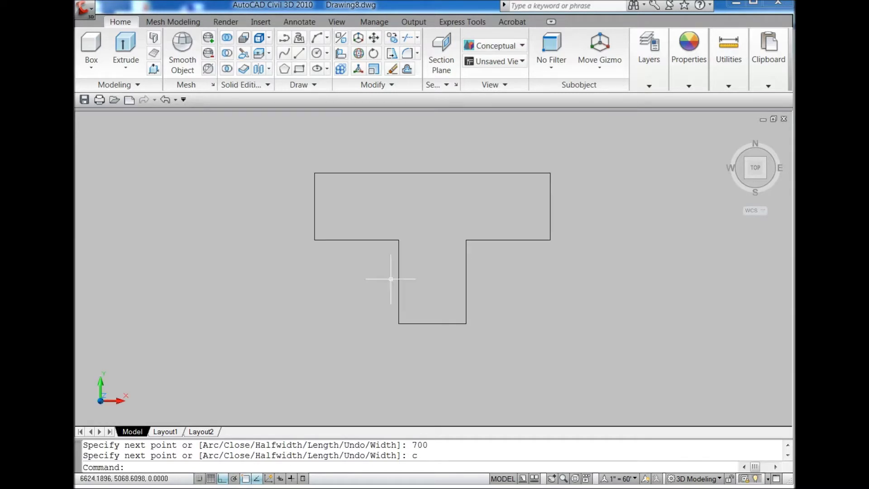
- Fillet the left and right inner corners of the T outline with radius 150
{"action": "left_click", "coordinate": [409, 54]}
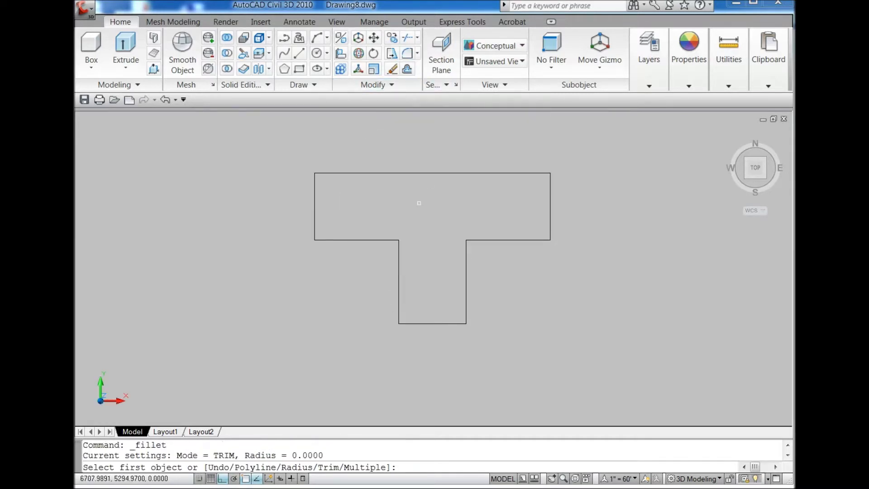
{"action": "type", "text": "r"}
{"action": "key", "text": "Return"}
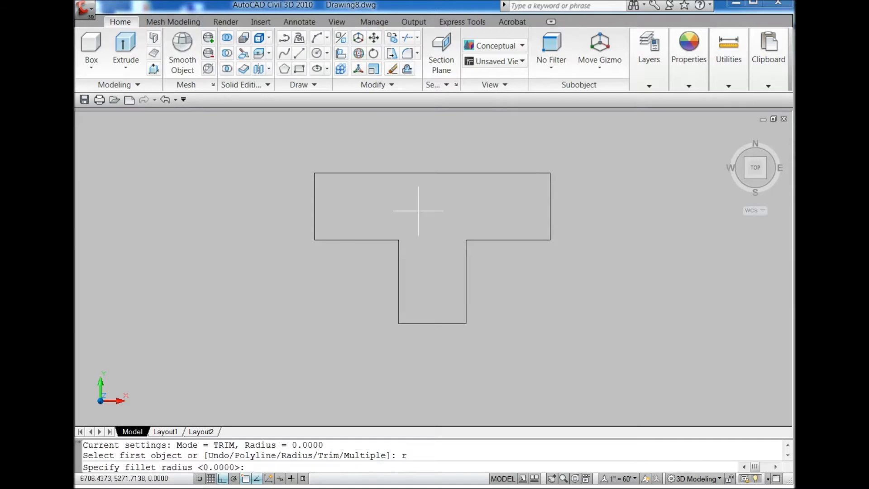
{"action": "type", "text": "150"}
{"action": "key", "text": "Return"}
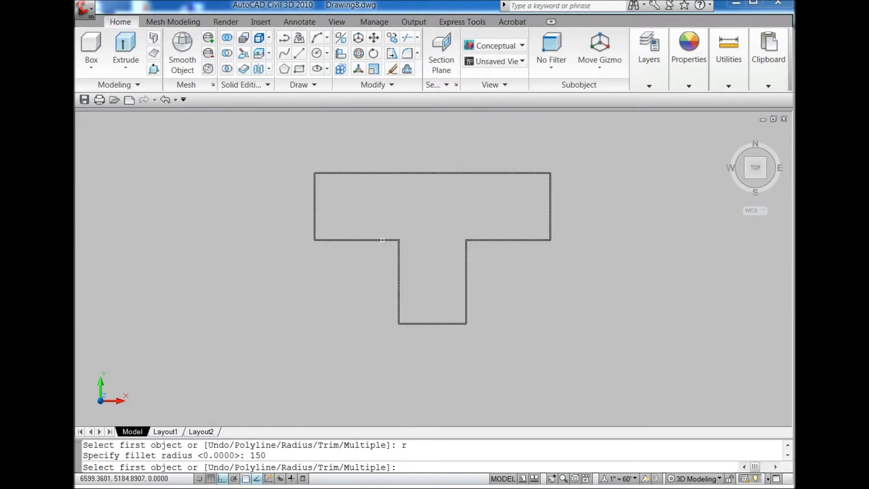
{"action": "left_click", "coordinate": [384, 241]}
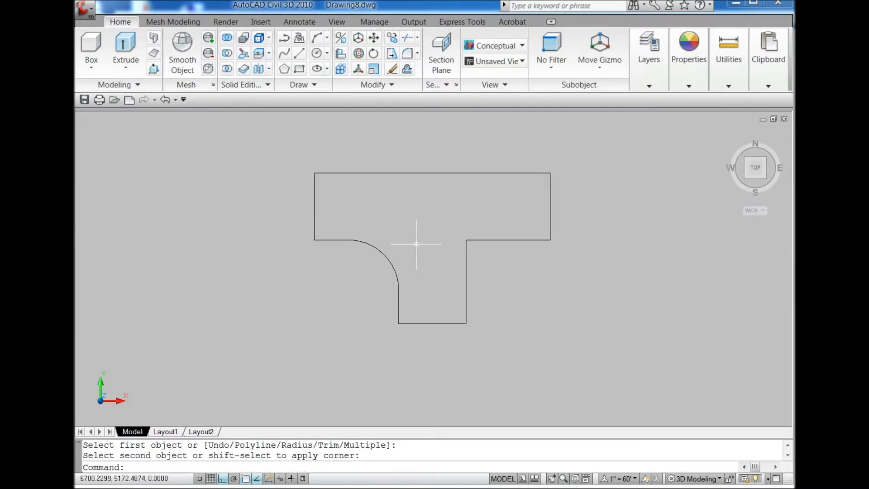
{"action": "key", "text": "Return"}
{"action": "left_click", "coordinate": [486, 240]}
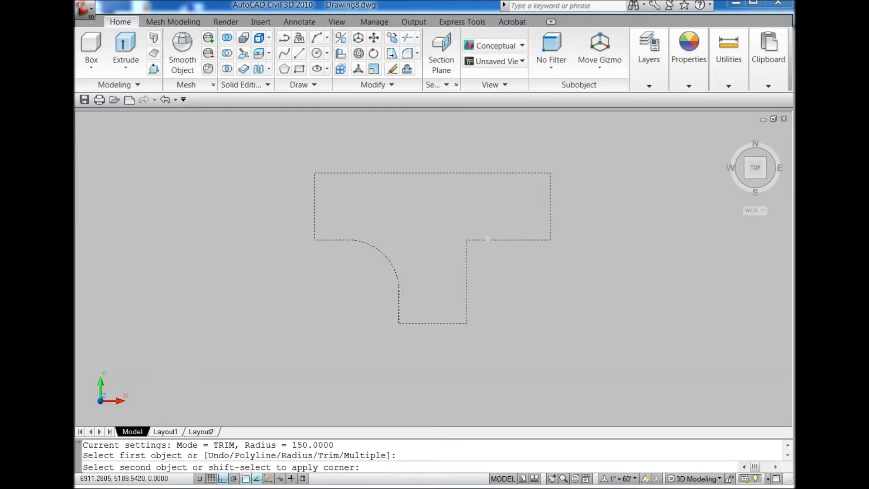
{"action": "left_click", "coordinate": [487, 238]}
{"action": "key", "text": "Escape"}
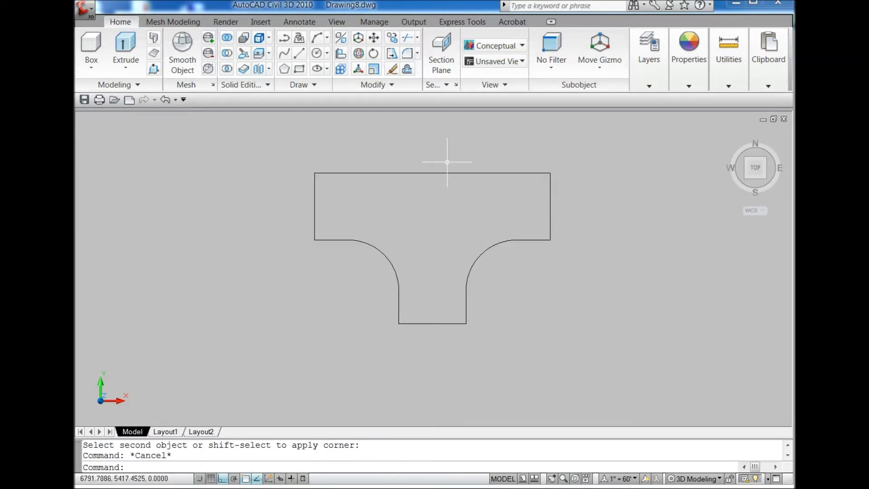
{"action": "left_click", "coordinate": [336, 21]}
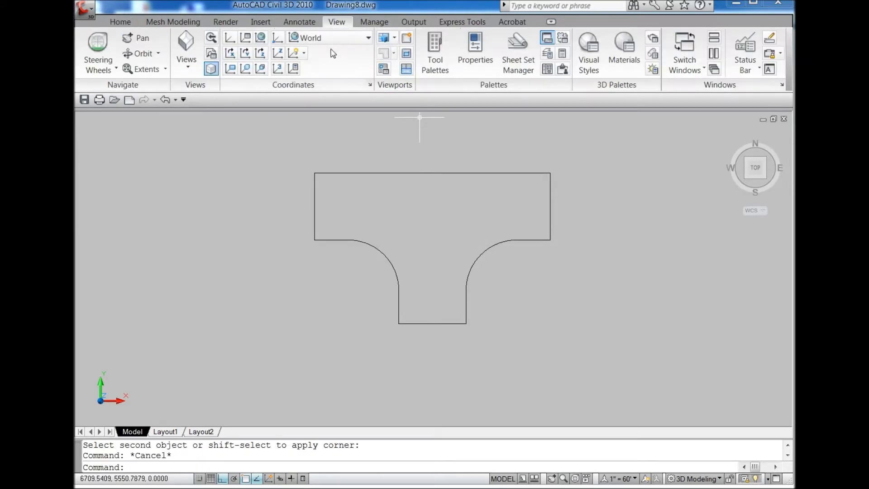
- Switch to the Southwest Isometric view of the outline
{"action": "left_click", "coordinate": [187, 74]}
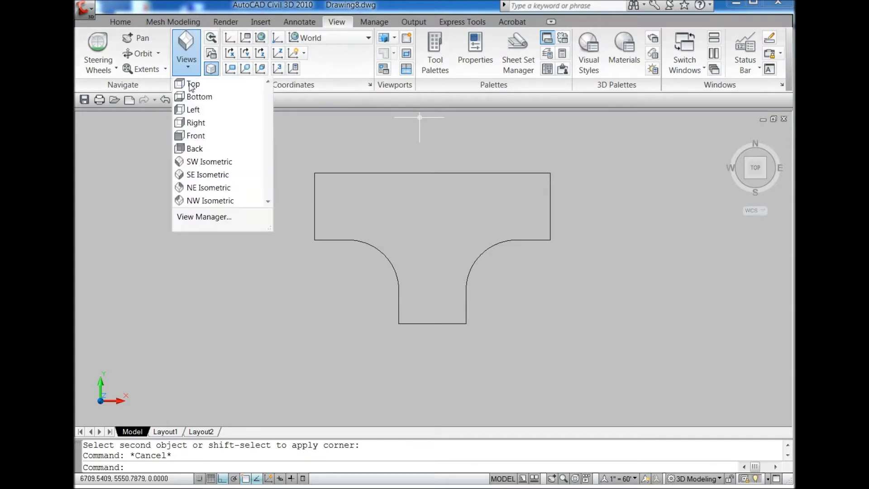
{"action": "left_click", "coordinate": [224, 164]}
{"action": "scroll", "coordinate": [452, 274], "scroll_direction": "down", "scroll_amount": 2}
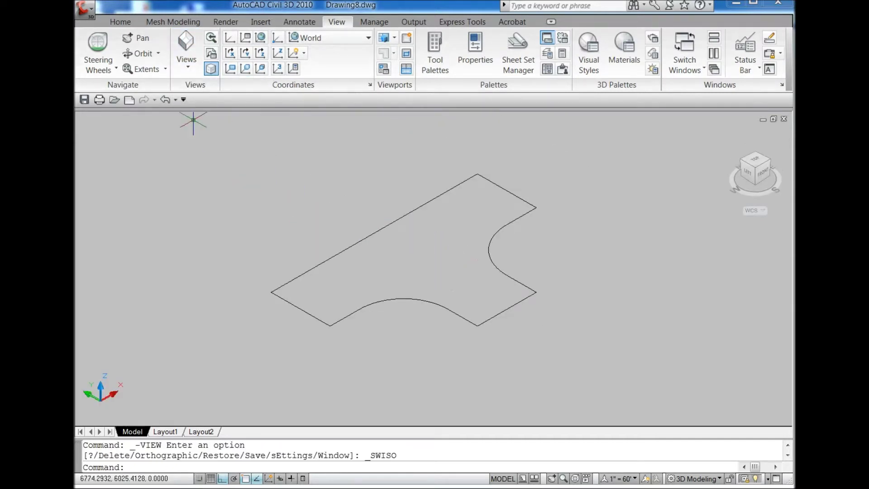
- Extrude the filleted T outline 100 units into a solid
{"action": "left_click", "coordinate": [120, 21]}
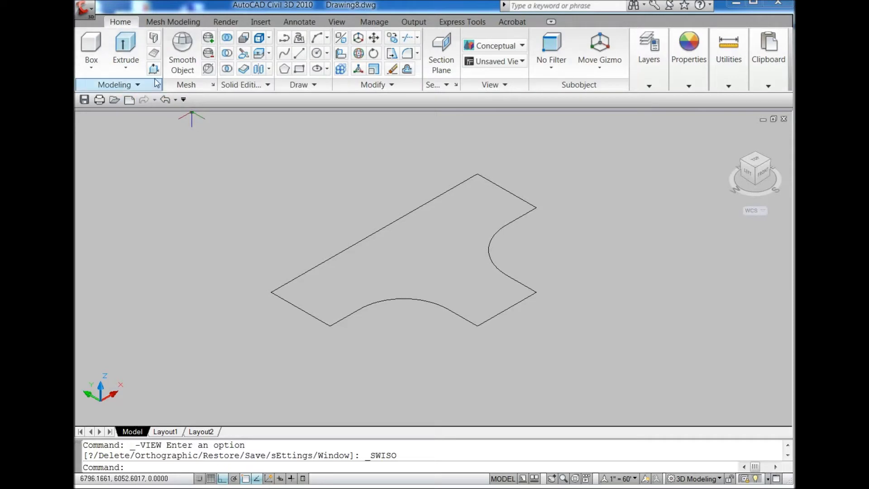
{"action": "left_click", "coordinate": [125, 68]}
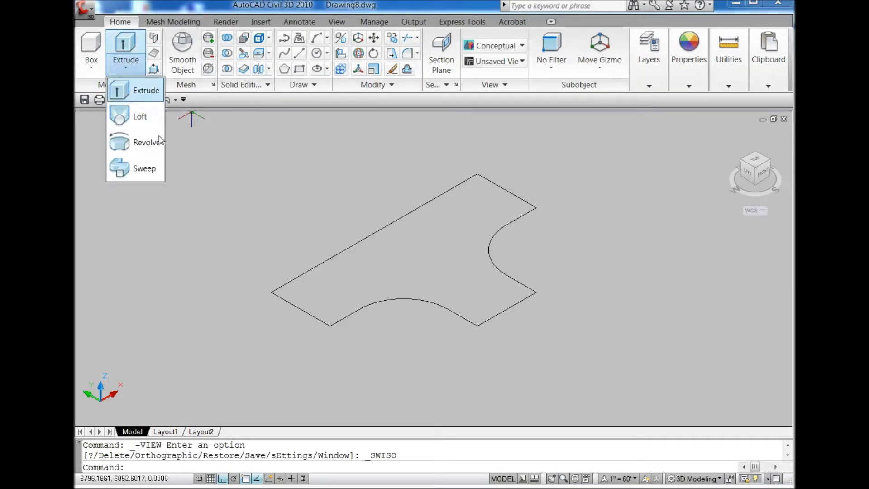
{"action": "left_click", "coordinate": [125, 90]}
{"action": "left_click", "coordinate": [327, 255]}
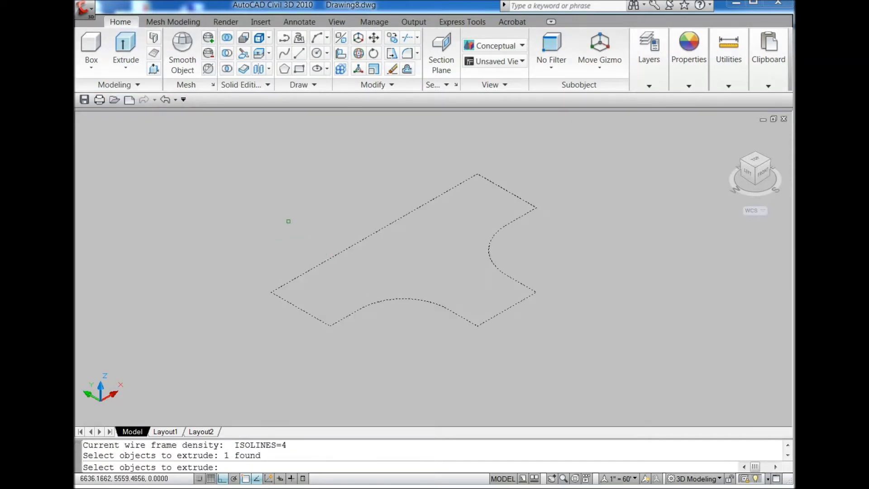
{"action": "key", "text": "Return"}
{"action": "type", "text": "100"}
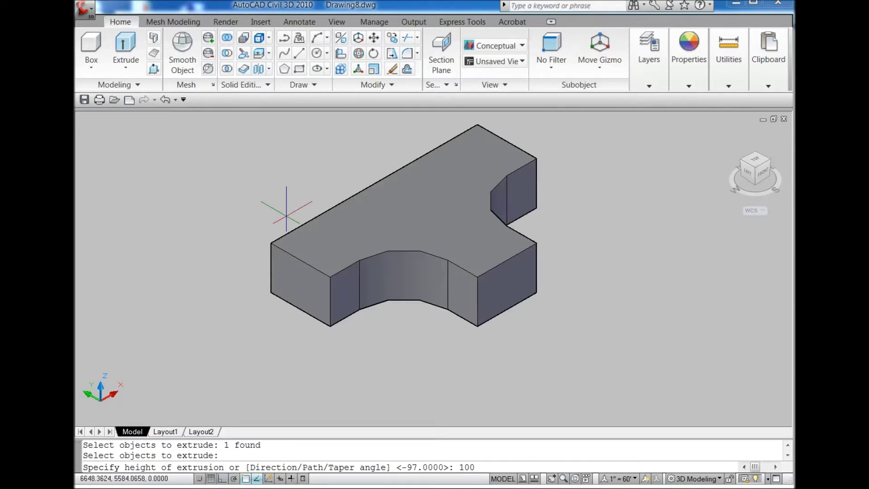
{"action": "key", "text": "Return"}
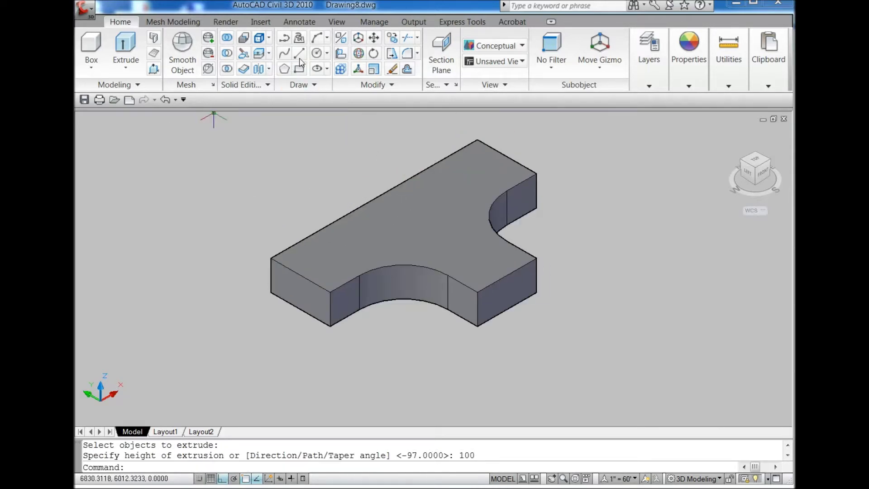
- Draw a polyline from the solid's corner with a 3-unit then 700-unit segment
{"action": "left_click", "coordinate": [285, 39]}
{"action": "scroll", "coordinate": [258, 232], "scroll_direction": "up", "scroll_amount": 3}
{"action": "scroll", "coordinate": [252, 294], "scroll_direction": "up", "scroll_amount": 3}
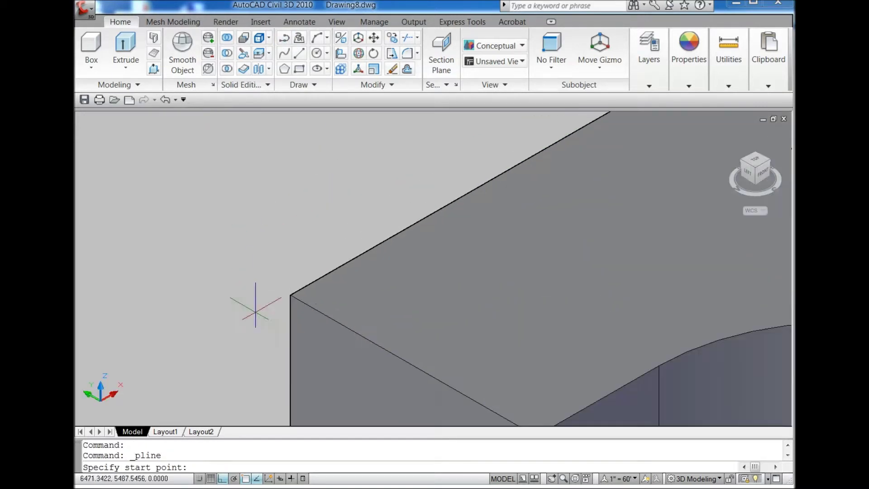
{"action": "left_click", "coordinate": [290, 295]}
{"action": "scroll", "coordinate": [232, 275], "scroll_direction": "down", "scroll_amount": 2}
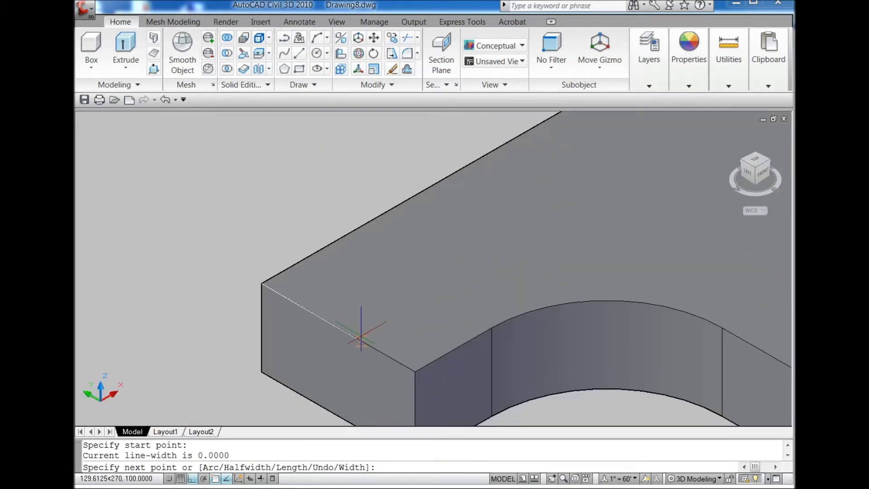
{"action": "type", "text": "3"}
{"action": "key", "text": "Return"}
{"action": "scroll", "coordinate": [208, 358], "scroll_direction": "down", "scroll_amount": 3}
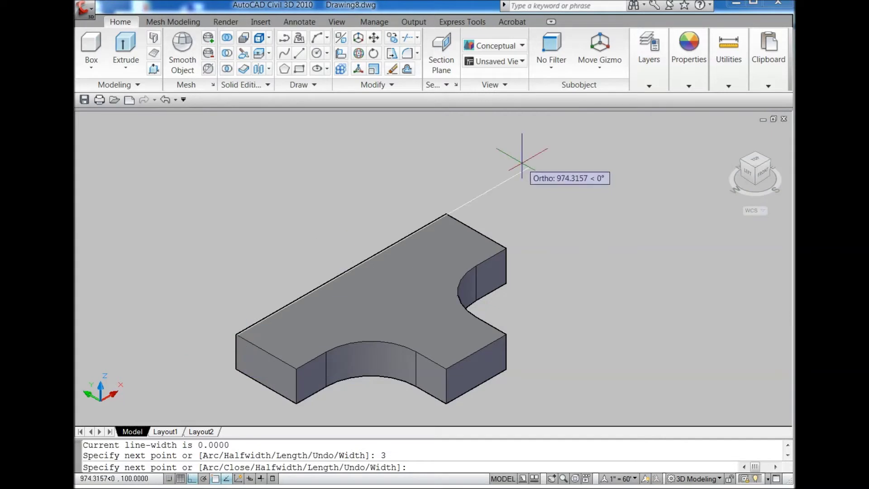
{"action": "type", "text": "700"}
{"action": "key", "text": "Return"}
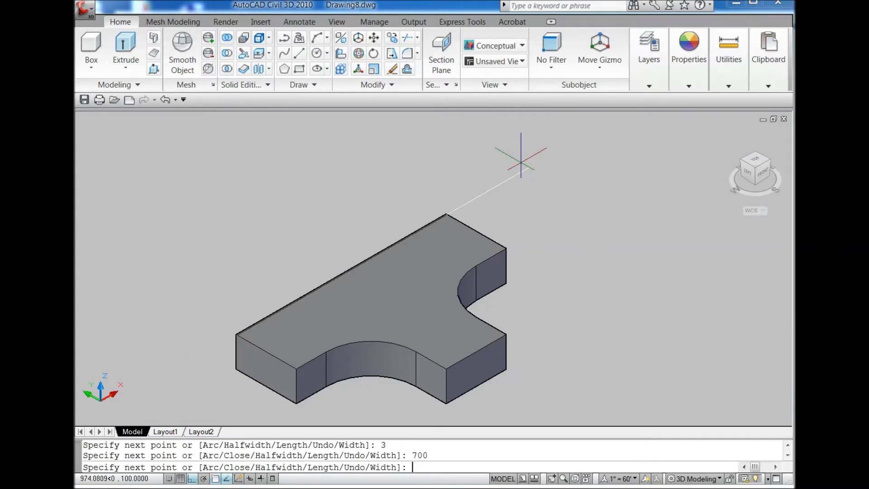
{"action": "key", "text": "Escape"}
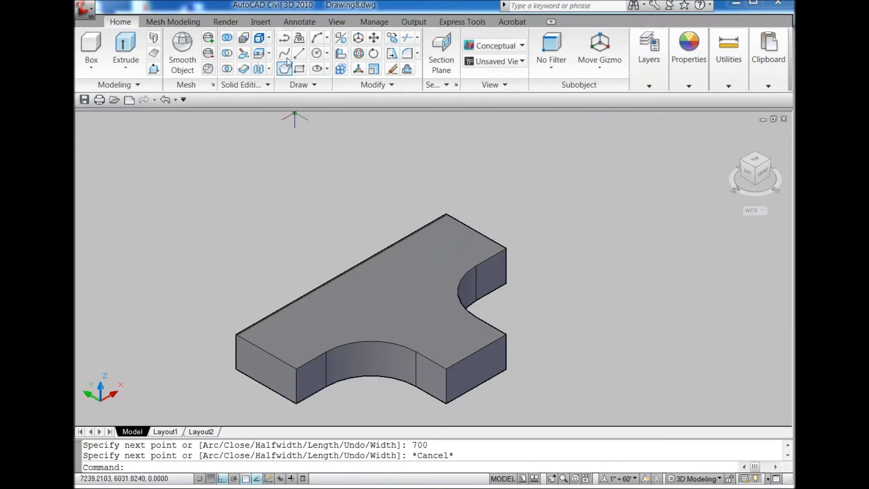
- Draw a polyline from the front corner with 3-unit and 253-unit segments
{"action": "left_click", "coordinate": [285, 53]}
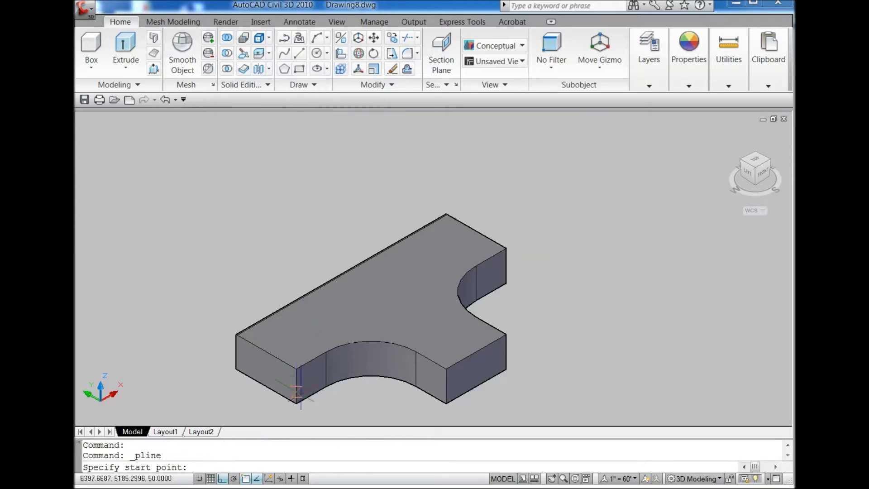
{"action": "scroll", "coordinate": [297, 388], "scroll_direction": "up", "scroll_amount": 5}
{"action": "left_click", "coordinate": [274, 260]}
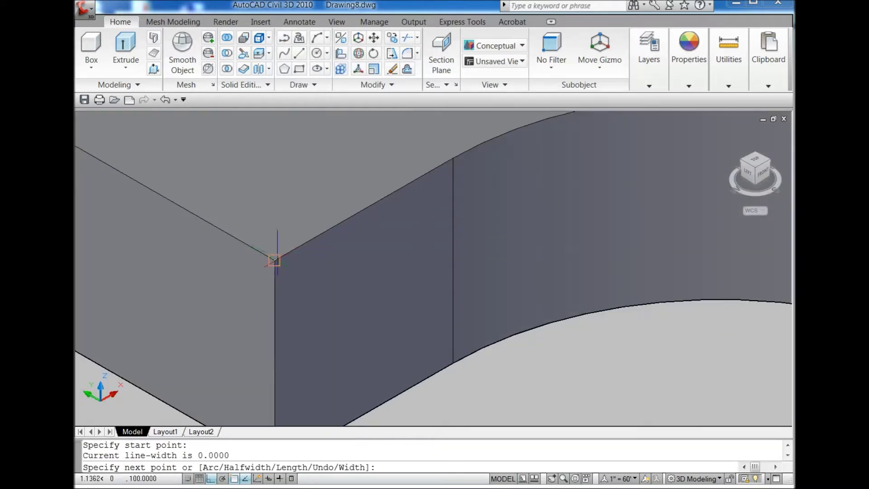
{"action": "type", "text": "3"}
{"action": "key", "text": "Return"}
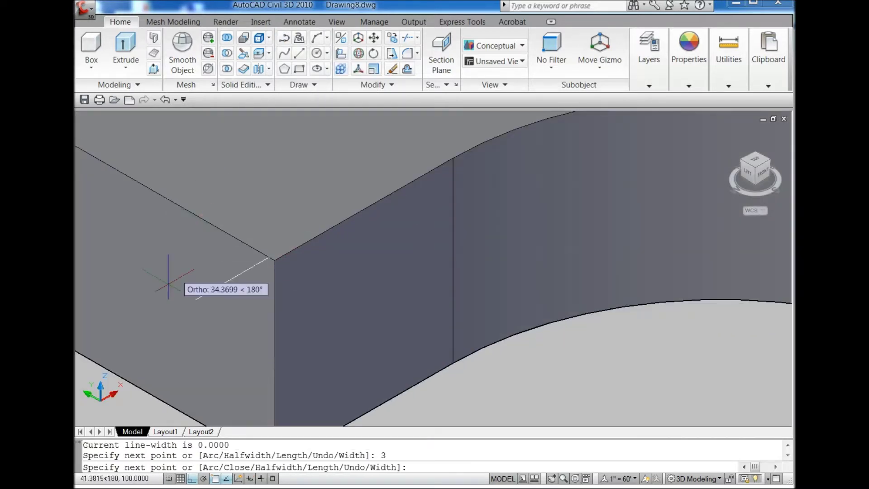
{"action": "scroll", "coordinate": [177, 263], "scroll_direction": "down", "scroll_amount": 3}
{"action": "type", "text": "253"}
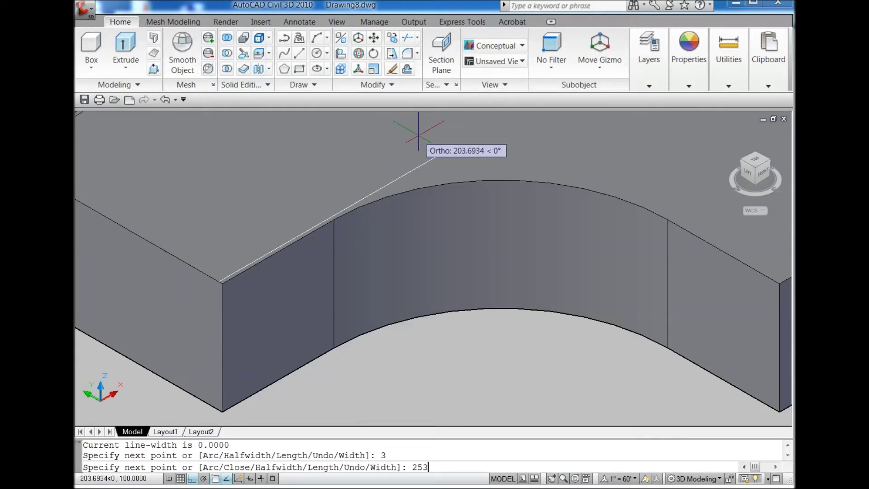
{"action": "key", "text": "Return"}
{"action": "scroll", "coordinate": [254, 244], "scroll_direction": "down", "scroll_amount": 2}
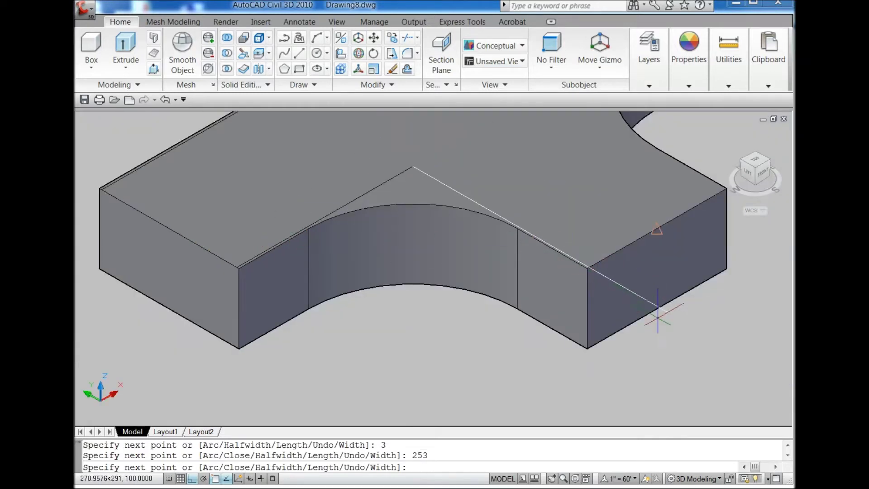
{"action": "key", "text": "BackSpace"}
{"action": "key", "text": "Escape"}
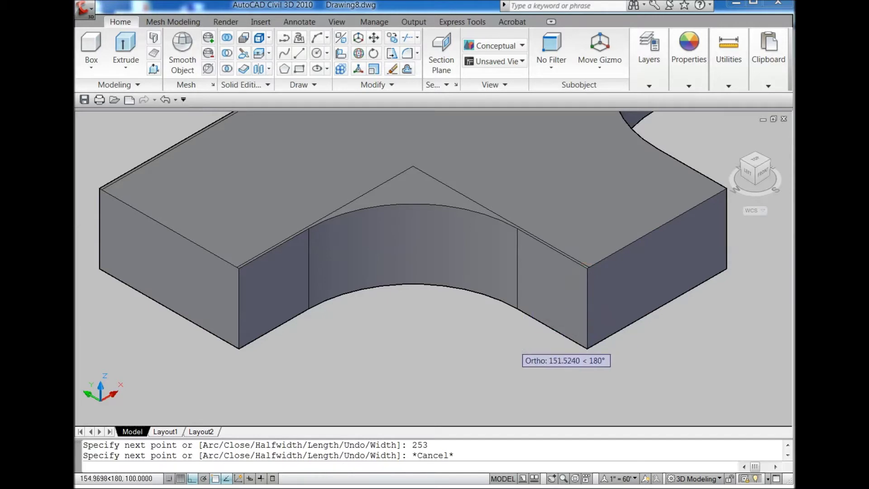
{"action": "scroll", "coordinate": [472, 365], "scroll_direction": "down", "scroll_amount": 2}
{"action": "scroll", "coordinate": [394, 155], "scroll_direction": "down", "scroll_amount": 2}
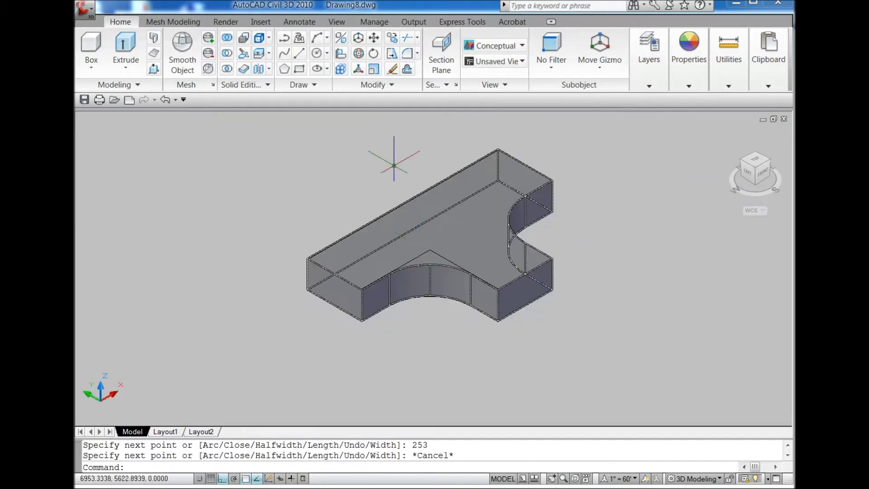
- Draw a polyline from the right box corner with 3-unit and 253-unit segments
{"action": "left_click", "coordinate": [283, 41]}
{"action": "scroll", "coordinate": [561, 247], "scroll_direction": "up", "scroll_amount": 2}
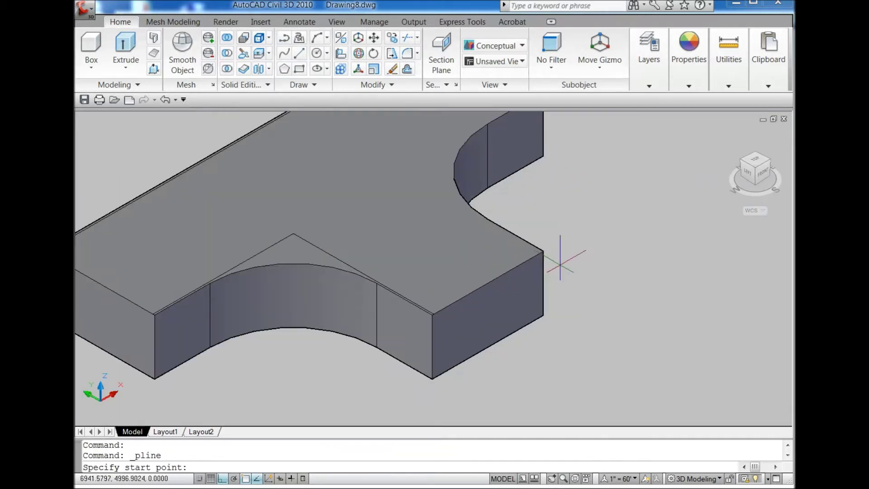
{"action": "scroll", "coordinate": [550, 233], "scroll_direction": "up", "scroll_amount": 2}
{"action": "left_click", "coordinate": [512, 249]}
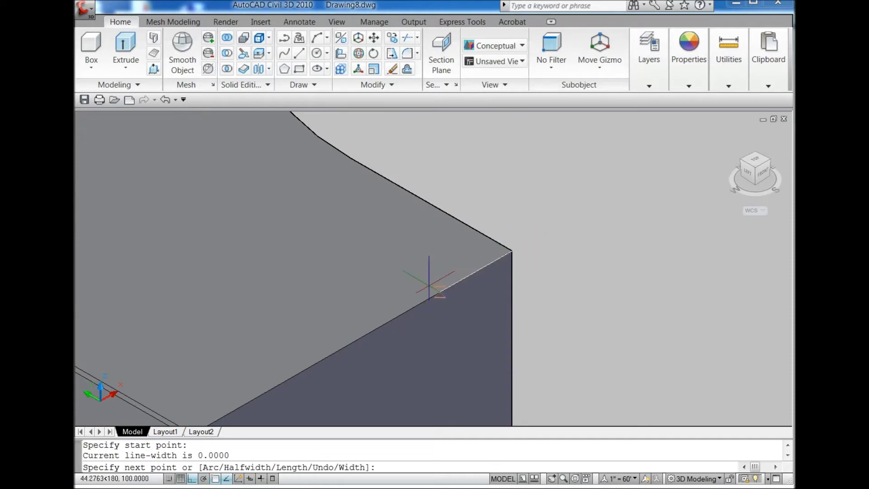
{"action": "type", "text": "3"}
{"action": "key", "text": "Return"}
{"action": "scroll", "coordinate": [562, 300], "scroll_direction": "down", "scroll_amount": 3}
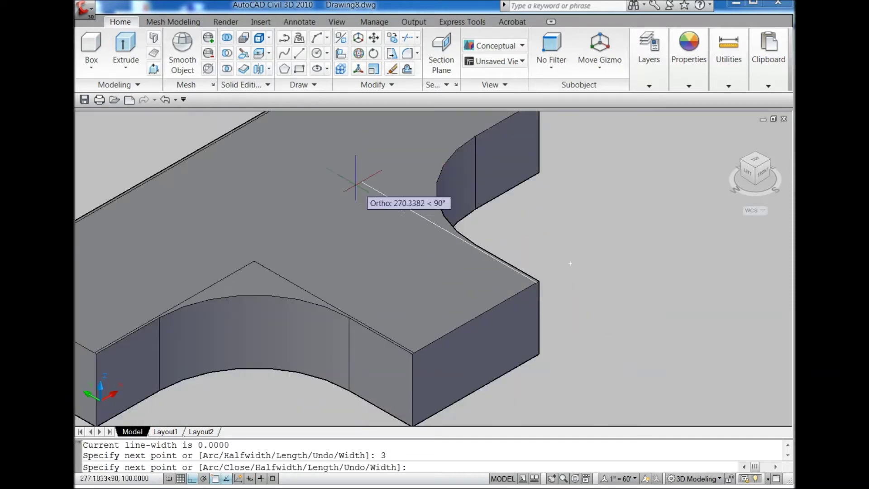
{"action": "type", "text": "253"}
{"action": "key", "text": "Return"}
{"action": "scroll", "coordinate": [349, 181], "scroll_direction": "down", "scroll_amount": 2}
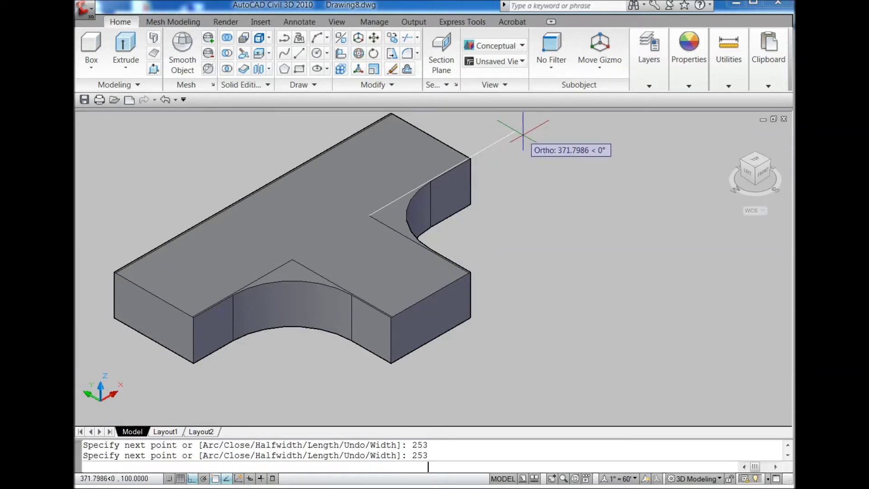
{"action": "key", "text": "Escape"}
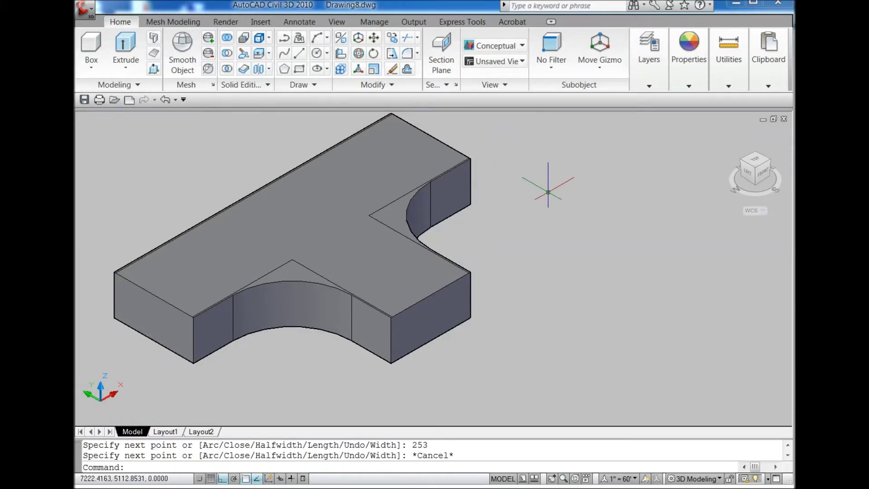
{"action": "scroll", "coordinate": [549, 192], "scroll_direction": "down", "scroll_amount": 2}
- In 3D Wireframe, fillet the sharp front polyline corner with radius 150
{"action": "left_click", "coordinate": [521, 46]}
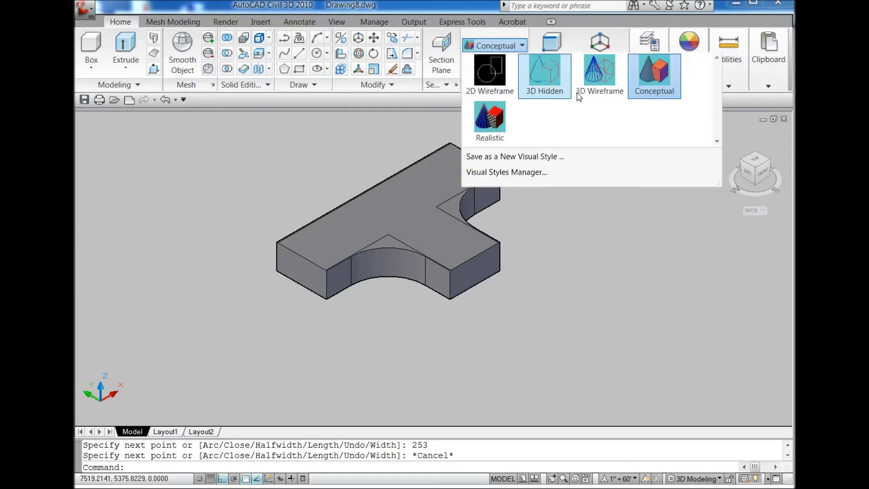
{"action": "left_click", "coordinate": [600, 76]}
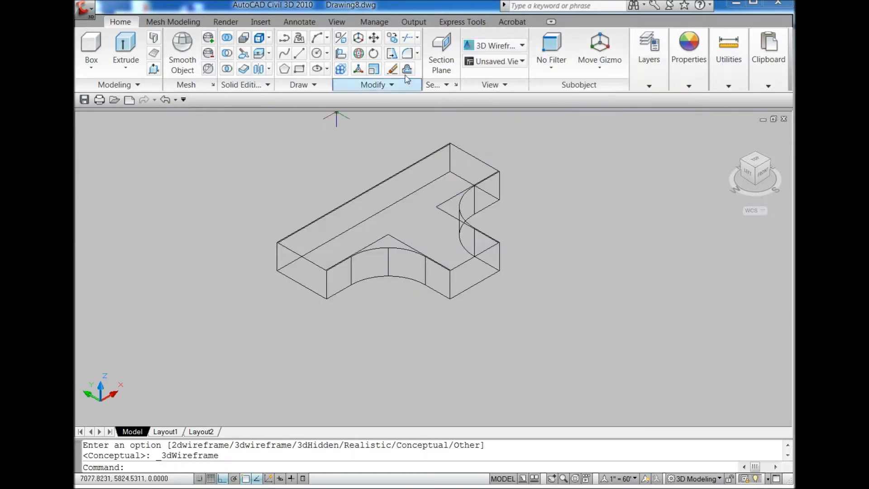
{"action": "left_click", "coordinate": [407, 53]}
{"action": "scroll", "coordinate": [376, 227], "scroll_direction": "up", "scroll_amount": 2}
{"action": "scroll", "coordinate": [387, 235], "scroll_direction": "up", "scroll_amount": 4}
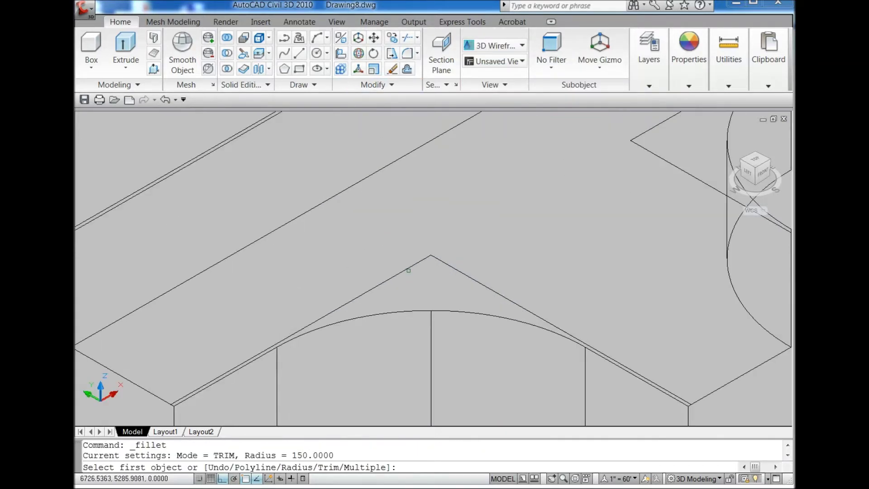
{"action": "left_click", "coordinate": [407, 269]}
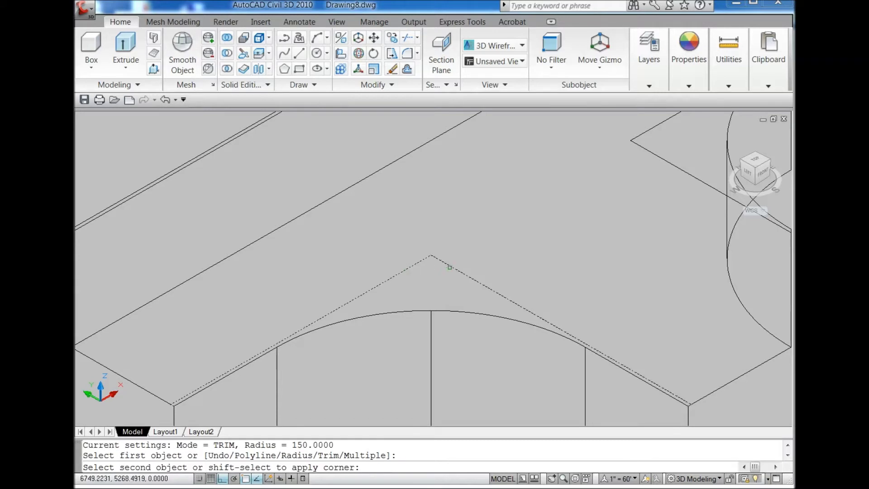
{"action": "left_click", "coordinate": [450, 267]}
- Start a second fillet on the side corner, cancel it, and restore Conceptual style
{"action": "key", "text": "Return"}
{"action": "scroll", "coordinate": [406, 274], "scroll_direction": "down", "scroll_amount": 2}
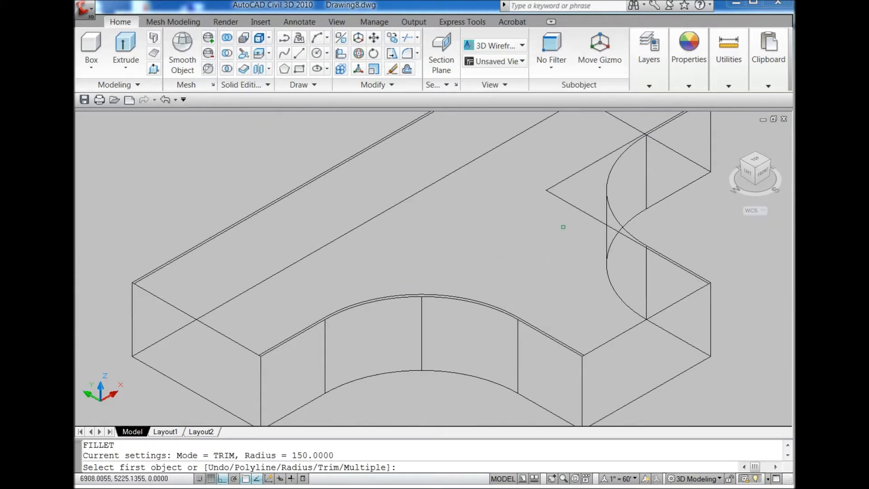
{"action": "left_click", "coordinate": [578, 211]}
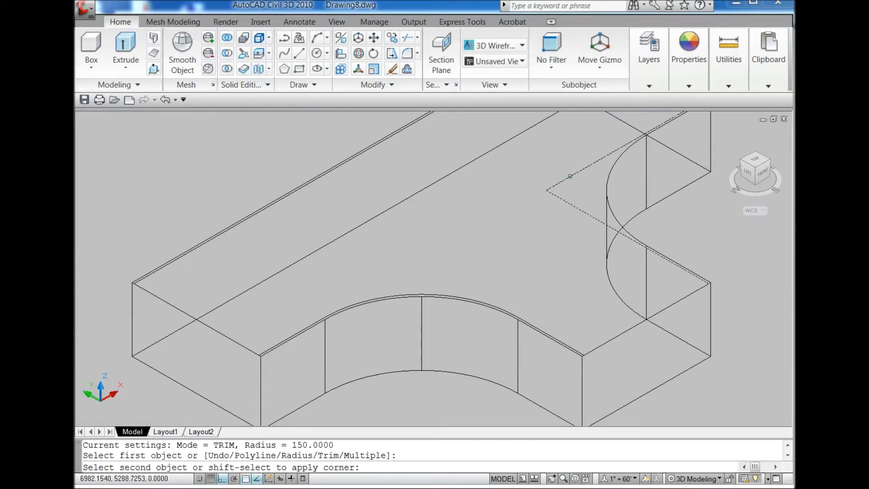
{"action": "key", "text": "Escape"}
{"action": "scroll", "coordinate": [508, 231], "scroll_direction": "down", "scroll_amount": 4}
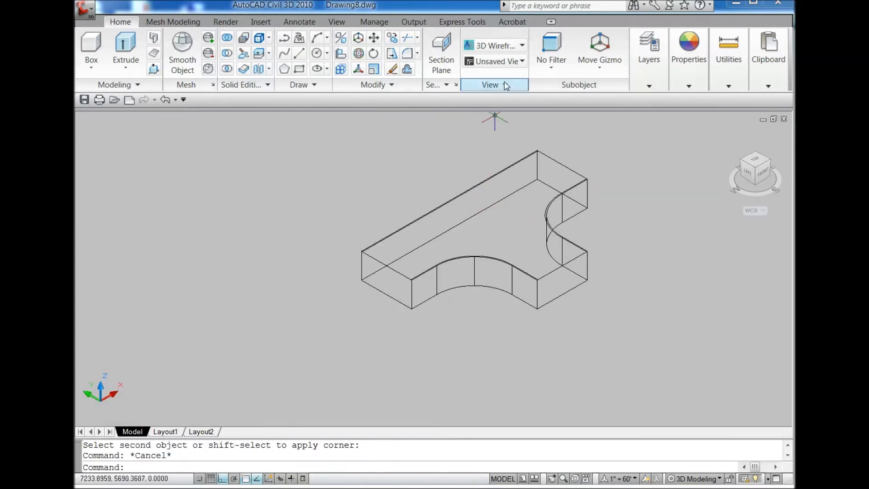
{"action": "left_click", "coordinate": [502, 46]}
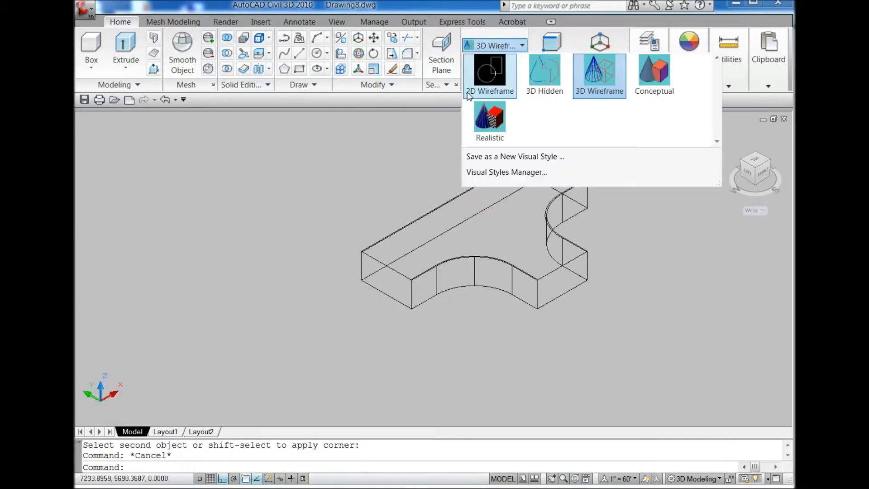
{"action": "left_click", "coordinate": [653, 82]}
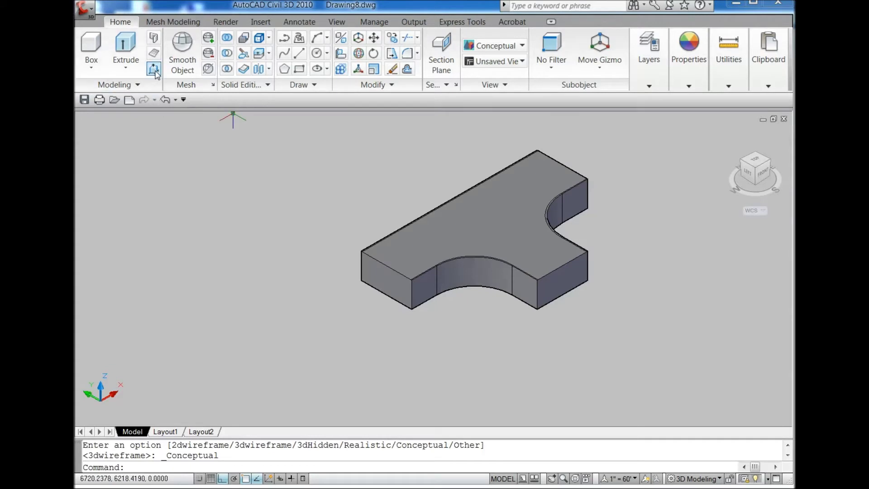
- Press-pull the top-face area inside the walls down 97 to hollow the tray
{"action": "key", "text": "ctrl+shift+e"}
{"action": "left_click", "coordinate": [468, 208]}
{"action": "type", "text": "-97"}
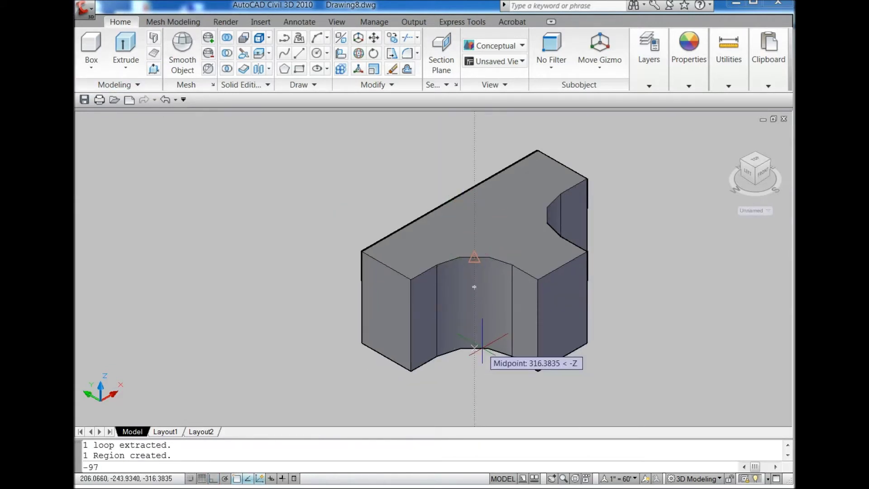
{"action": "key", "text": "Return"}
{"action": "scroll", "coordinate": [355, 300], "scroll_direction": "down", "scroll_amount": 3}
{"action": "scroll", "coordinate": [355, 300], "scroll_direction": "up", "scroll_amount": 4}
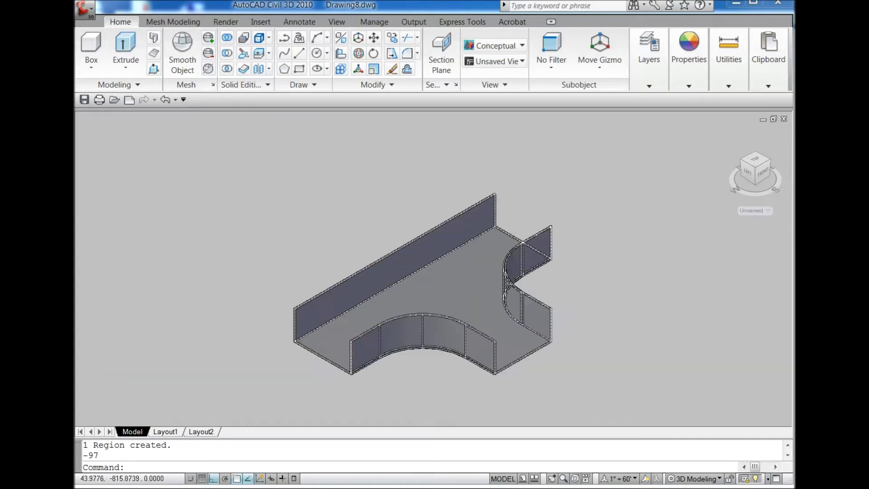
{"action": "scroll", "coordinate": [518, 273], "scroll_direction": "up", "scroll_amount": 3}
{"action": "scroll", "coordinate": [518, 274], "scroll_direction": "down", "scroll_amount": 1}
{"action": "scroll", "coordinate": [310, 217], "scroll_direction": "down", "scroll_amount": 2}
- Window-select and delete the three stray objects, then zoom to the back wall
{"action": "key", "text": "Escape"}
{"action": "left_click", "coordinate": [267, 183]}
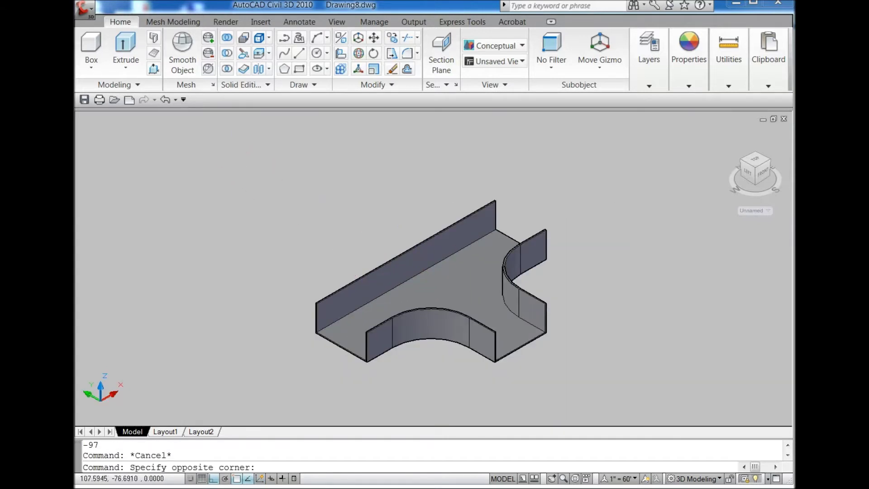
{"action": "left_click", "coordinate": [612, 344]}
{"action": "key", "text": "Delete"}
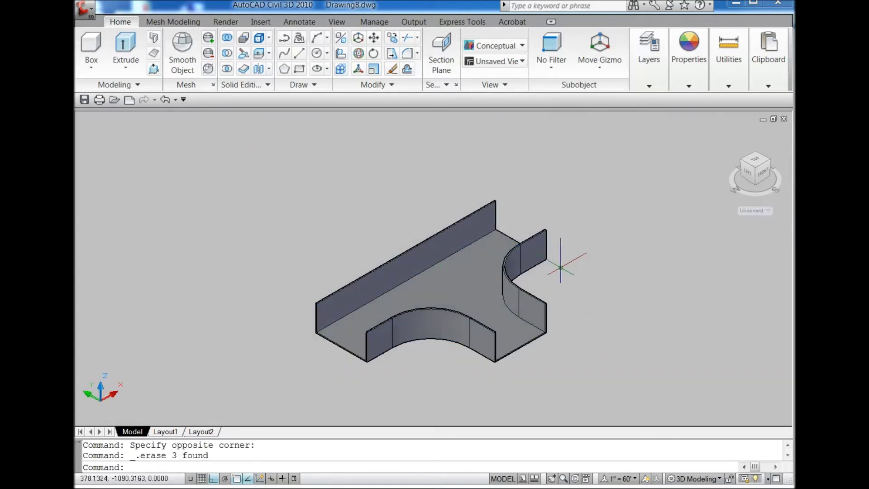
{"action": "scroll", "coordinate": [535, 211], "scroll_direction": "up", "scroll_amount": 3}
{"action": "scroll", "coordinate": [535, 211], "scroll_direction": "down", "scroll_amount": 2}
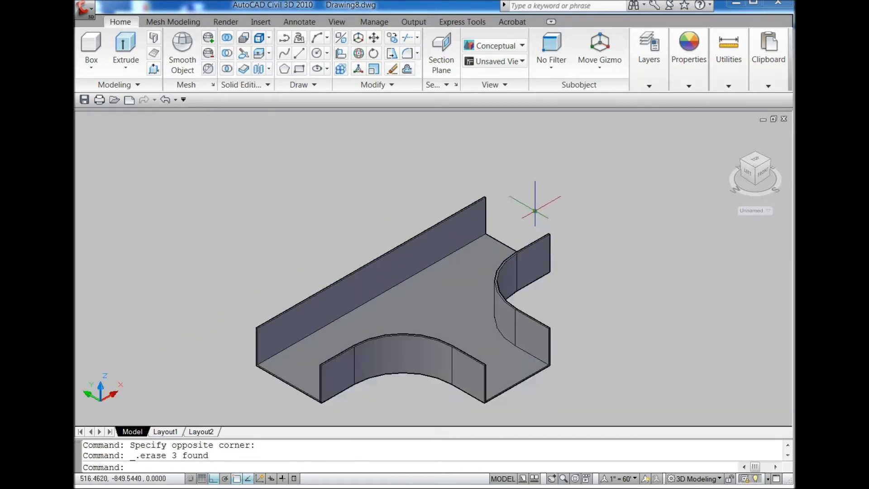
{"action": "scroll", "coordinate": [543, 215], "scroll_direction": "down", "scroll_amount": 2}
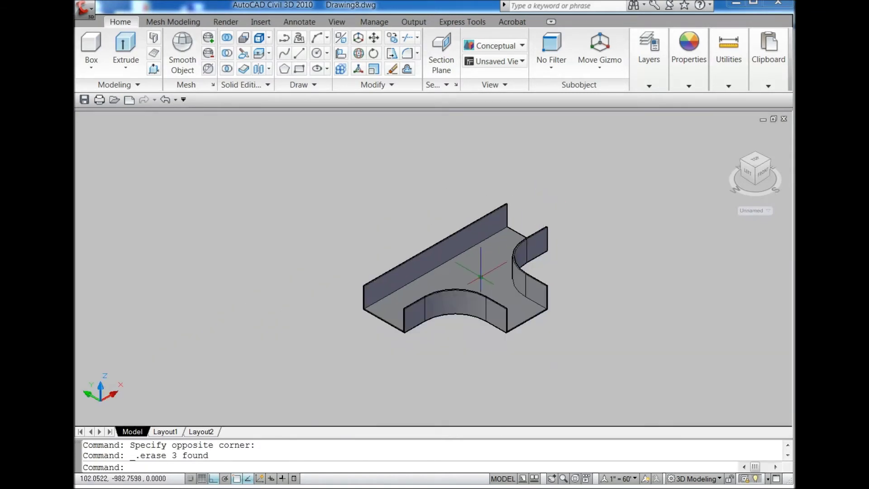
{"action": "scroll", "coordinate": [481, 269], "scroll_direction": "up", "scroll_amount": 1}
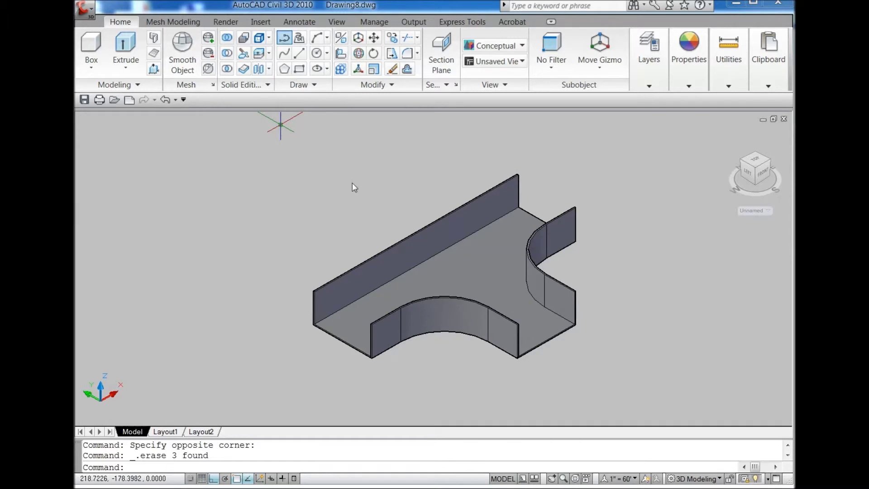
{"action": "scroll", "coordinate": [363, 233], "scroll_direction": "up", "scroll_amount": 4}
{"action": "scroll", "coordinate": [337, 262], "scroll_direction": "up", "scroll_amount": 2}
- Draw a 700-unit polyline from the back wall corner
{"action": "scroll", "coordinate": [175, 397], "scroll_direction": "down", "scroll_amount": 1}
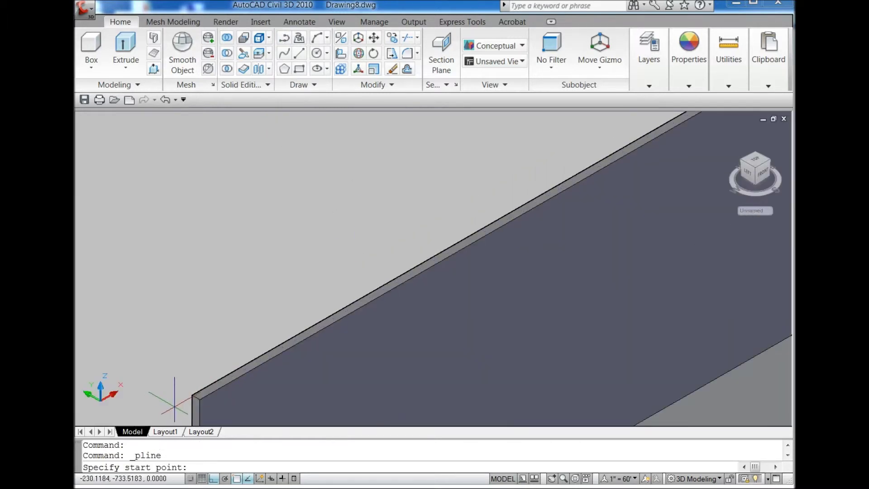
{"action": "left_click", "coordinate": [192, 396]}
{"action": "scroll", "coordinate": [430, 239], "scroll_direction": "down", "scroll_amount": 5}
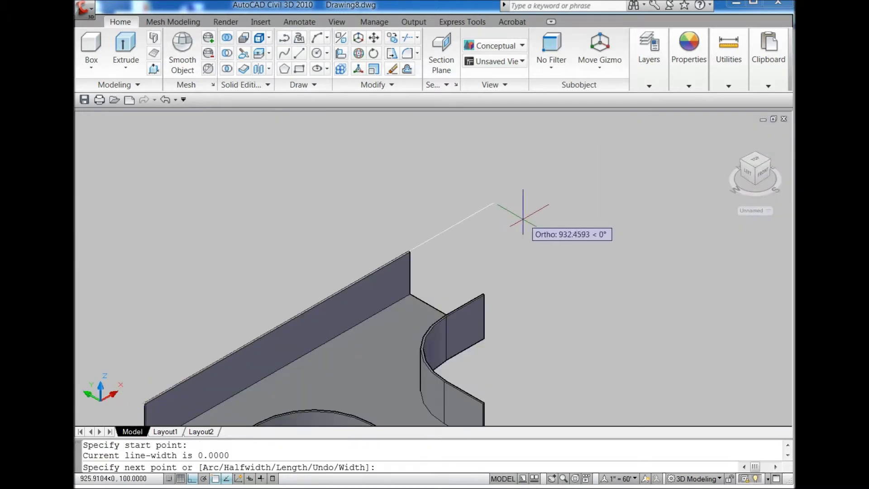
{"action": "type", "text": "700"}
{"action": "key", "text": "Return"}
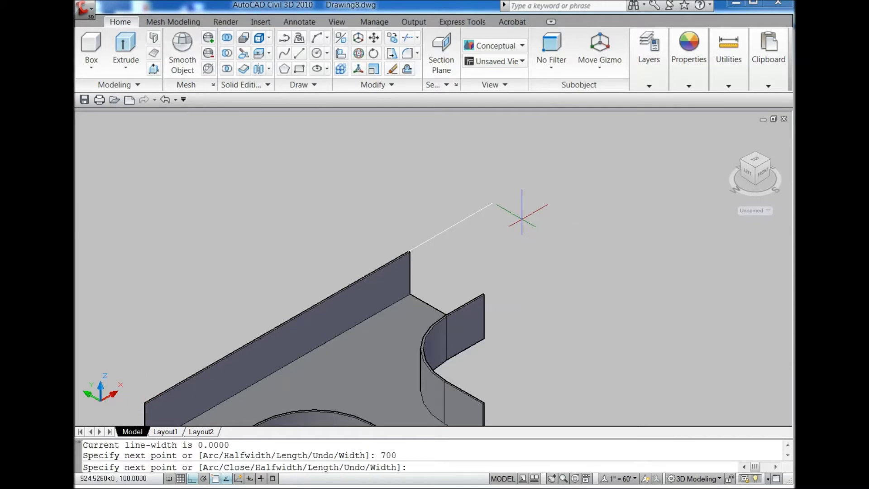
{"action": "key", "text": "Escape"}
{"action": "scroll", "coordinate": [501, 234], "scroll_direction": "down", "scroll_amount": 4}
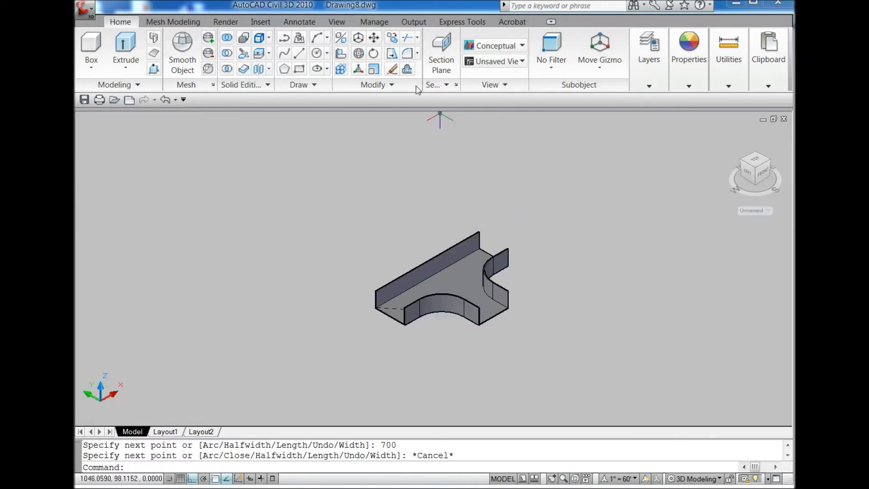
- Draw an L-shaped polyline with two 250-unit legs from the front wall corner
{"action": "left_click", "coordinate": [285, 38]}
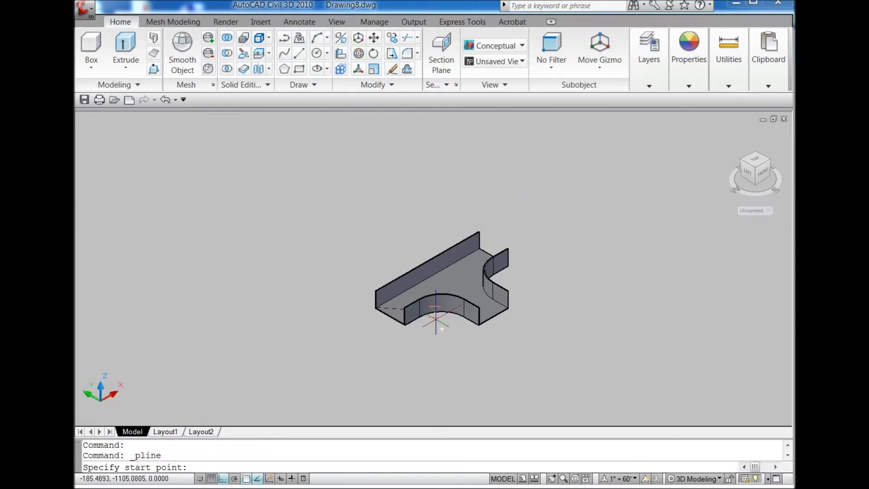
{"action": "scroll", "coordinate": [436, 312], "scroll_direction": "up", "scroll_amount": 6}
{"action": "scroll", "coordinate": [298, 337], "scroll_direction": "up", "scroll_amount": 4}
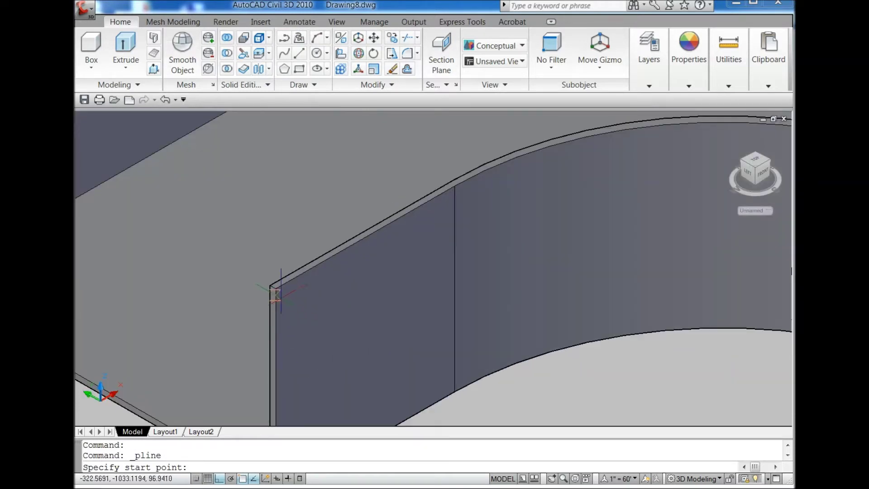
{"action": "left_click", "coordinate": [275, 288]}
{"action": "scroll", "coordinate": [181, 353], "scroll_direction": "down", "scroll_amount": 3}
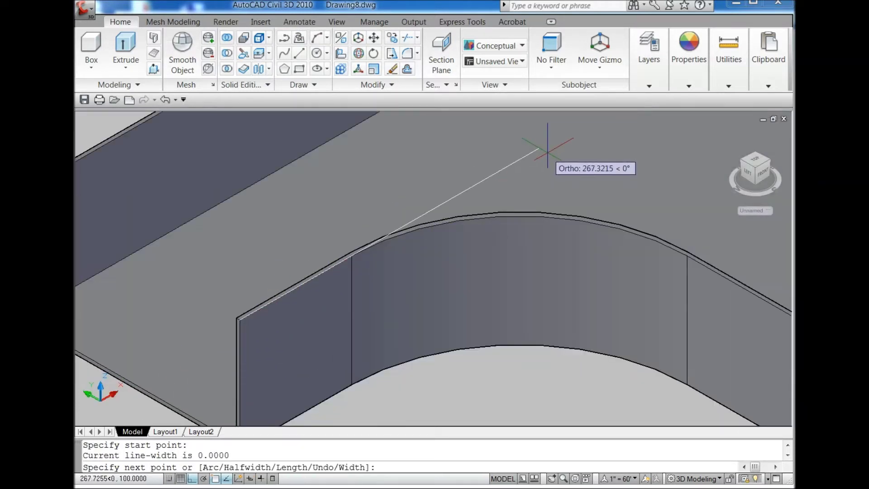
{"action": "type", "text": "250"}
{"action": "key", "text": "Return"}
{"action": "scroll", "coordinate": [380, 233], "scroll_direction": "down", "scroll_amount": 3}
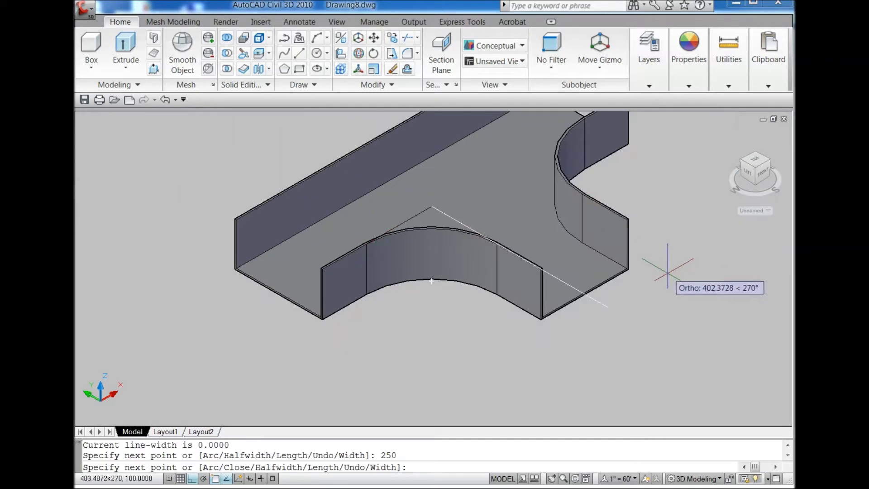
{"action": "type", "text": "250"}
{"action": "key", "text": "Return"}
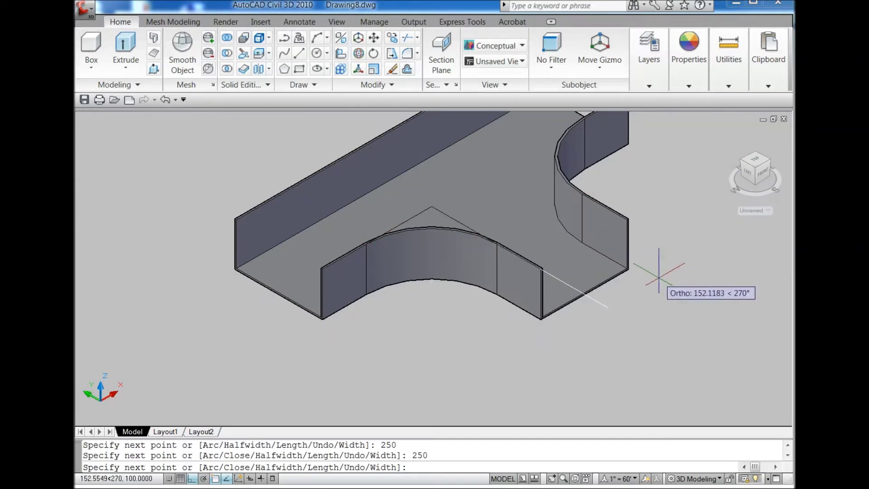
{"action": "key", "text": "Escape"}
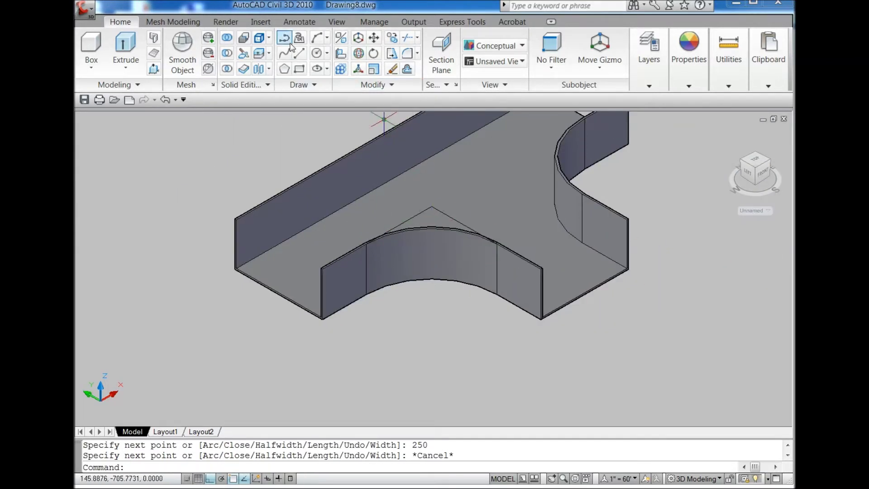
- Draw an L-shaped polyline with two 250-unit legs from the right wall corner
{"action": "left_click", "coordinate": [285, 37]}
{"action": "scroll", "coordinate": [624, 190], "scroll_direction": "up", "scroll_amount": 3}
{"action": "scroll", "coordinate": [650, 247], "scroll_direction": "up", "scroll_amount": 2}
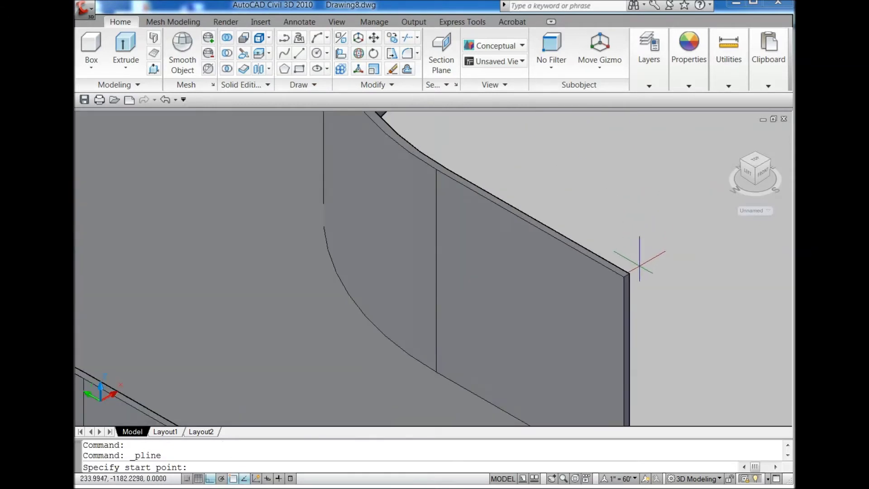
{"action": "left_click", "coordinate": [627, 272]}
{"action": "scroll", "coordinate": [628, 273], "scroll_direction": "down", "scroll_amount": 2}
{"action": "scroll", "coordinate": [628, 273], "scroll_direction": "down", "scroll_amount": 3}
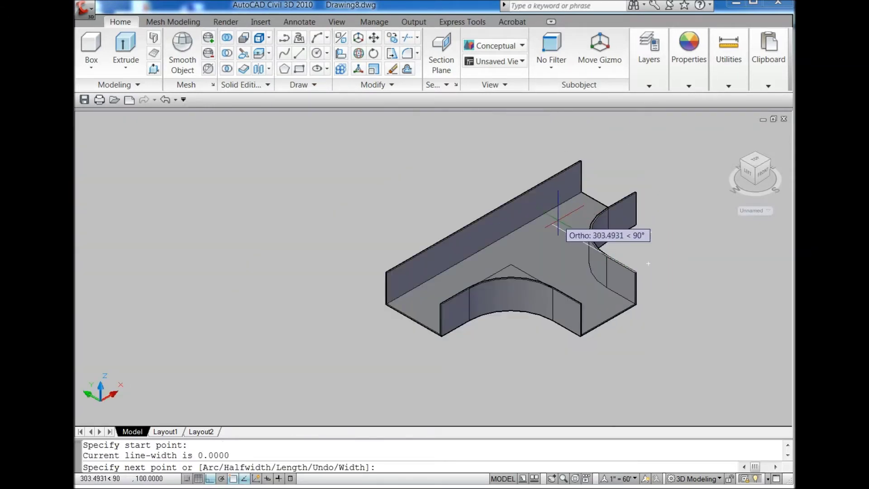
{"action": "type", "text": "250"}
{"action": "key", "text": "Return"}
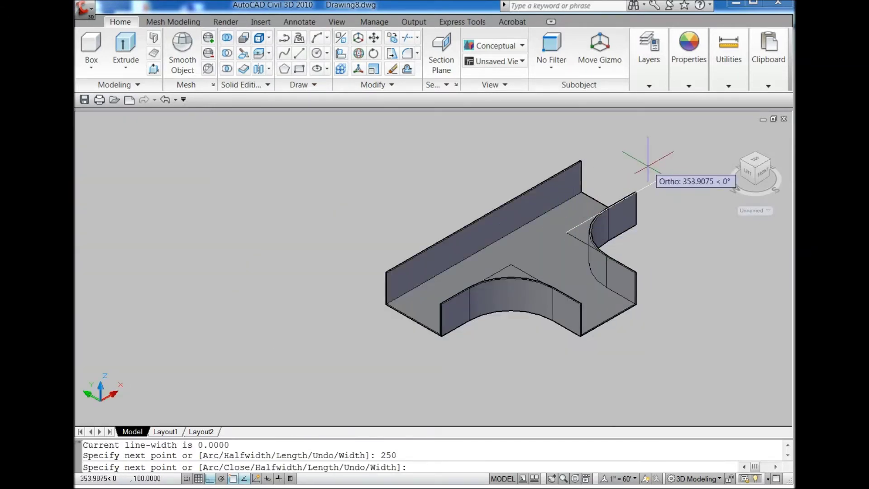
{"action": "key", "text": "Return"}
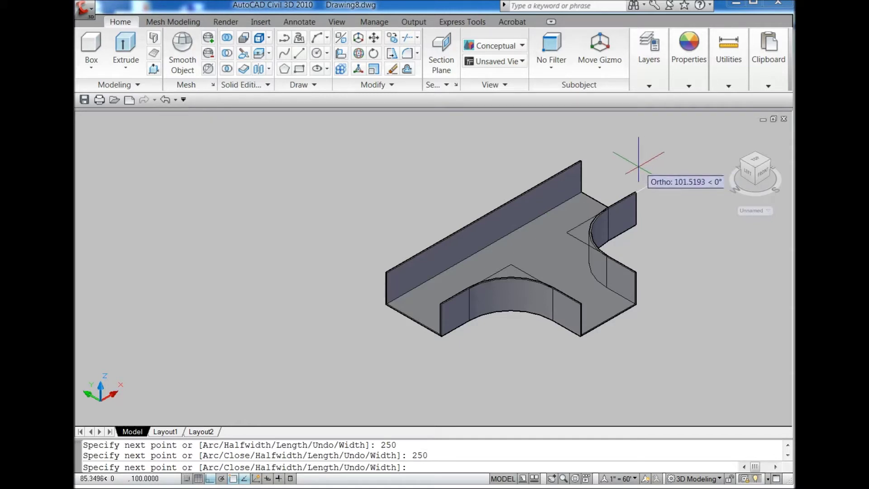
{"action": "key", "text": "Escape"}
- Fillet the front polyline corner with a 150 radius
{"action": "left_click", "coordinate": [408, 53]}
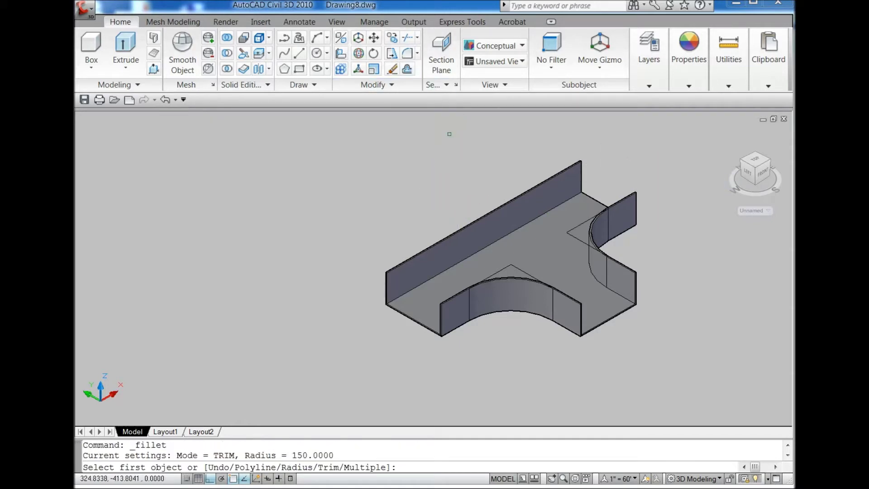
{"action": "scroll", "coordinate": [474, 303], "scroll_direction": "up", "scroll_amount": 2}
{"action": "scroll", "coordinate": [474, 302], "scroll_direction": "up", "scroll_amount": 4}
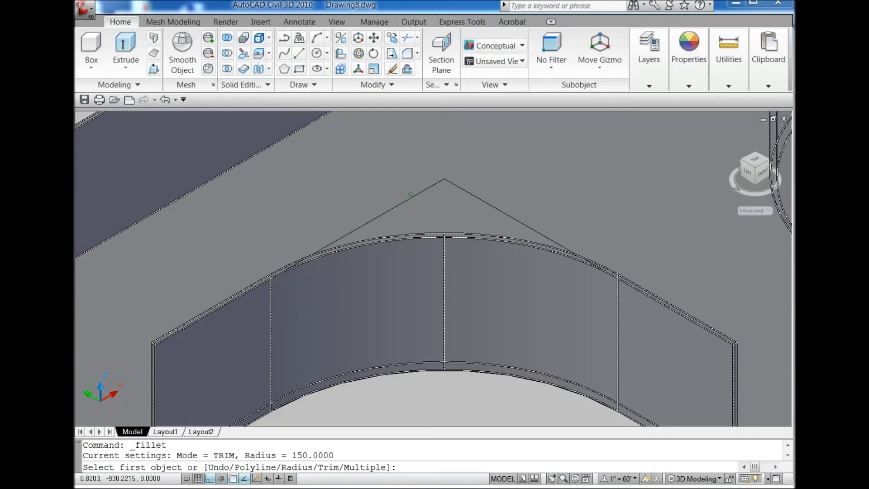
{"action": "left_click", "coordinate": [412, 194]}
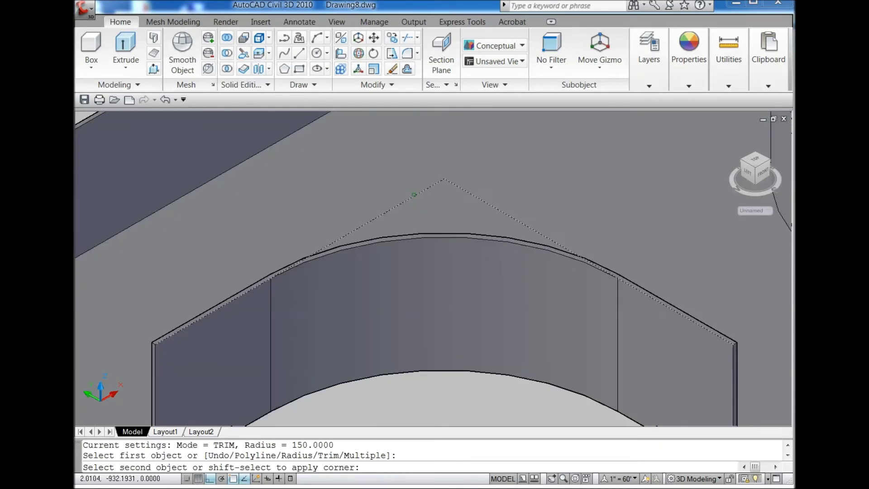
{"action": "left_click", "coordinate": [464, 191]}
{"action": "scroll", "coordinate": [340, 265], "scroll_direction": "down", "scroll_amount": 3}
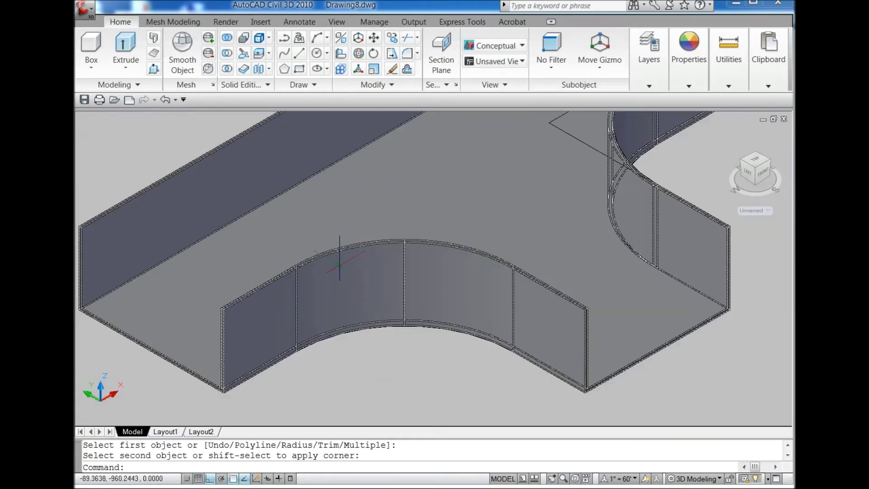
- Round the right polyline corner with the same 150 radius
{"action": "key", "text": "Return"}
{"action": "scroll", "coordinate": [461, 197], "scroll_direction": "up", "scroll_amount": 1}
{"action": "scroll", "coordinate": [461, 197], "scroll_direction": "up", "scroll_amount": 3}
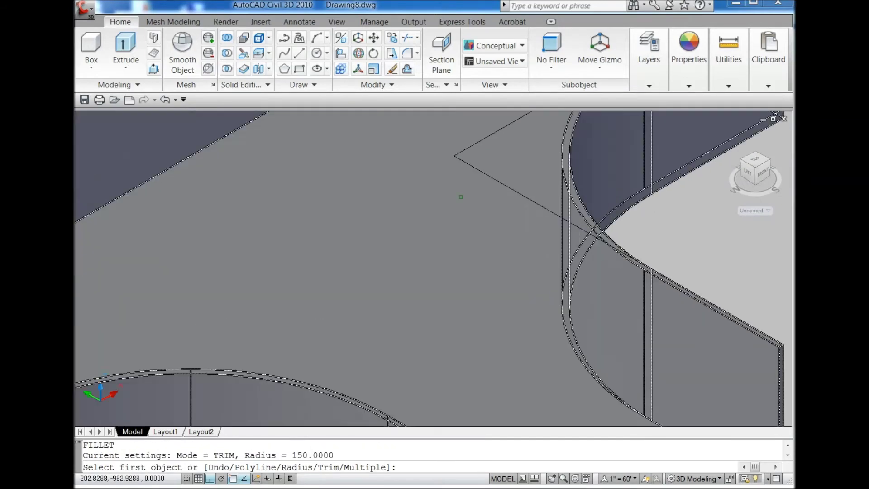
{"action": "left_click", "coordinate": [483, 173]}
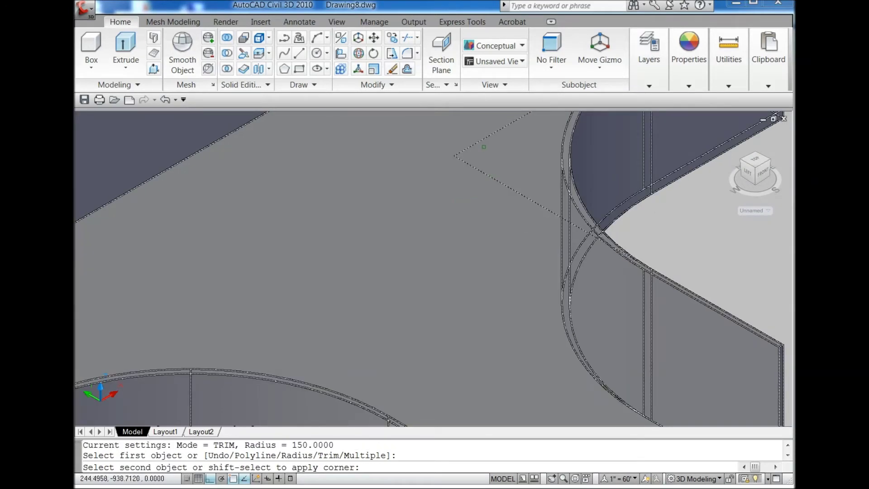
{"action": "left_click", "coordinate": [465, 161]}
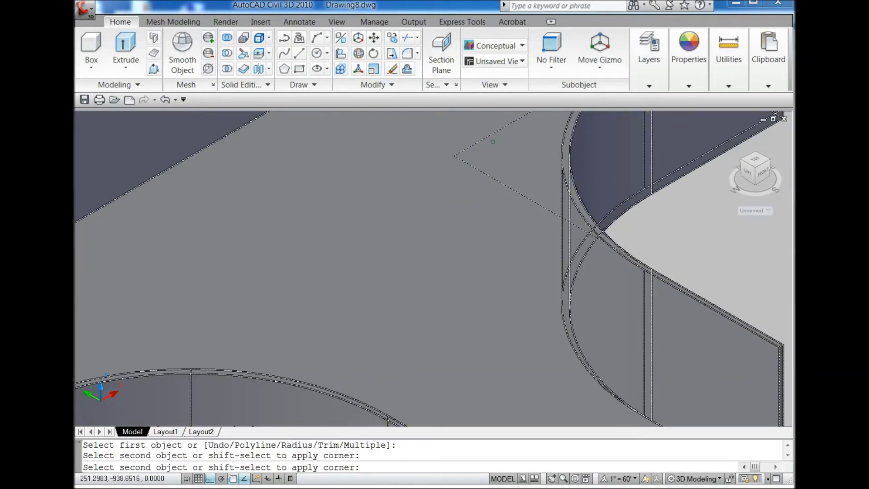
{"action": "left_click", "coordinate": [493, 133]}
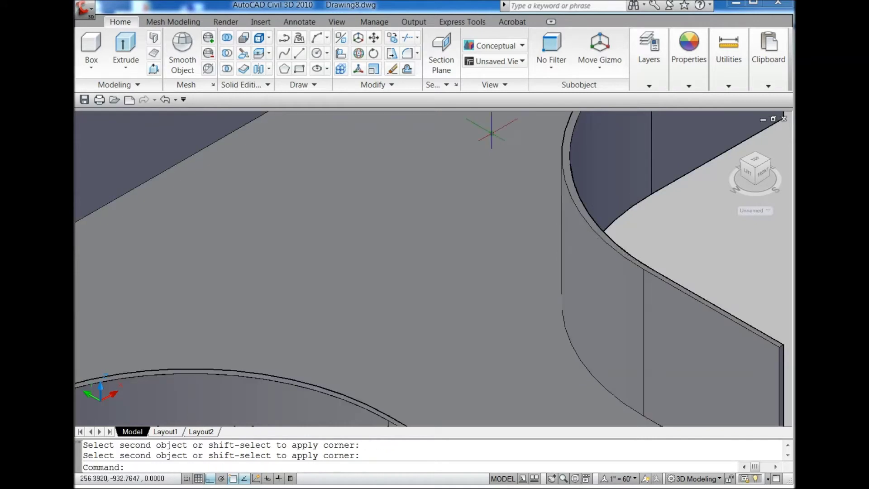
{"action": "scroll", "coordinate": [407, 229], "scroll_direction": "down", "scroll_amount": 5}
{"action": "scroll", "coordinate": [410, 235], "scroll_direction": "down", "scroll_amount": 2}
- Hide the T-shaped tray solid via Isolate Objects and switch to the Top view
{"action": "key", "text": "Escape"}
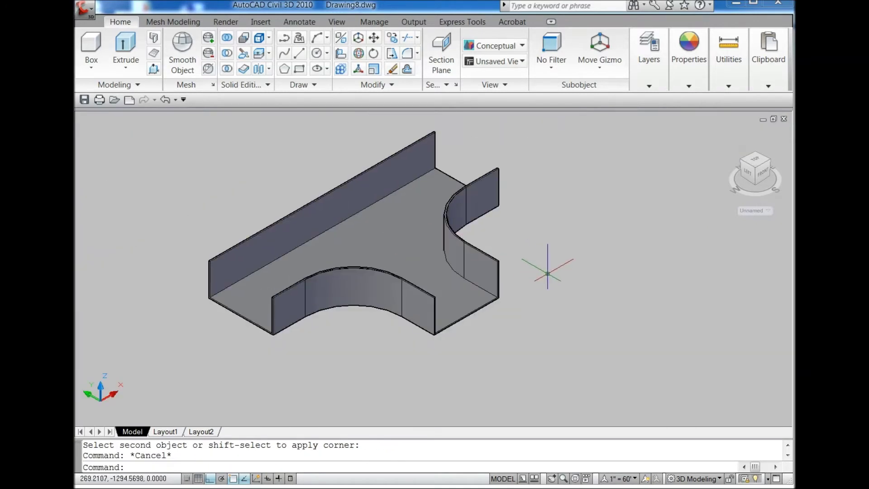
{"action": "scroll", "coordinate": [549, 262], "scroll_direction": "down", "scroll_amount": 1}
{"action": "left_click", "coordinate": [454, 247]}
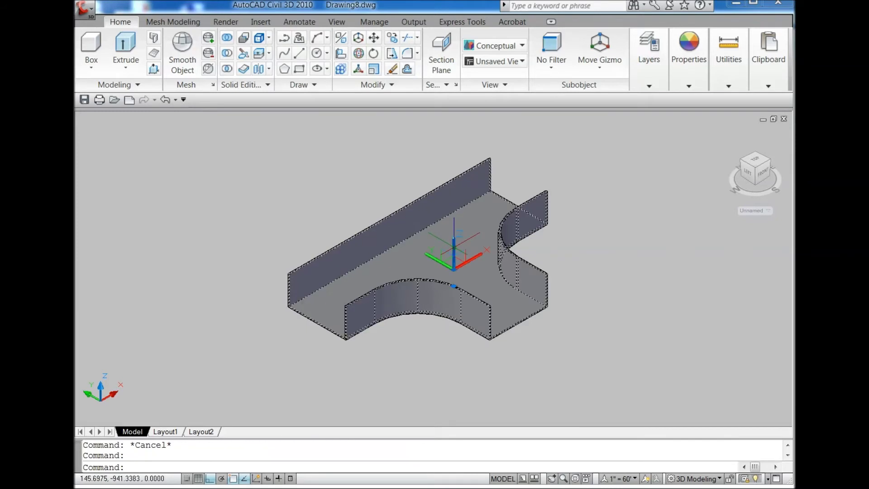
{"action": "right_click", "coordinate": [454, 248]}
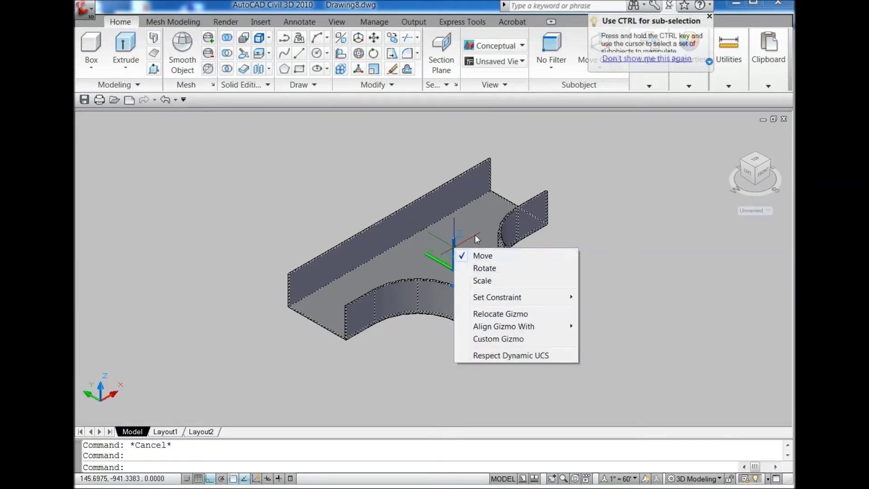
{"action": "right_click", "coordinate": [476, 222]}
{"action": "mouse_move", "coordinate": [523, 260]}
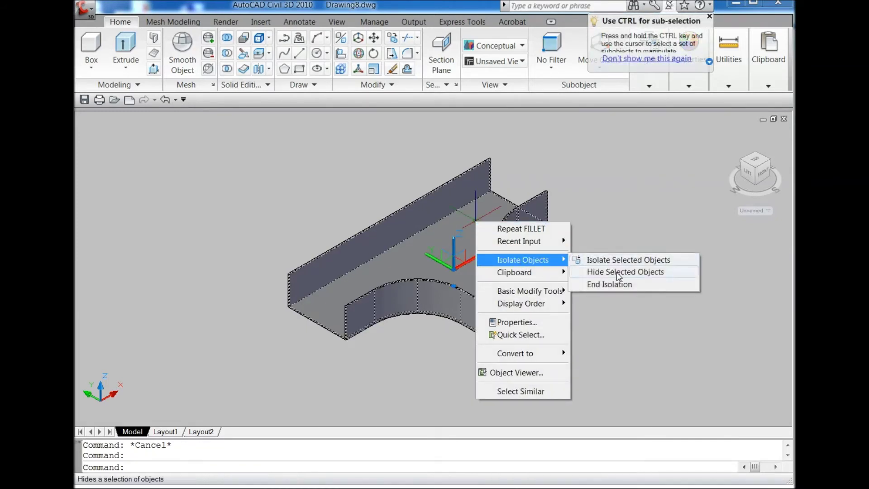
{"action": "left_click", "coordinate": [619, 272]}
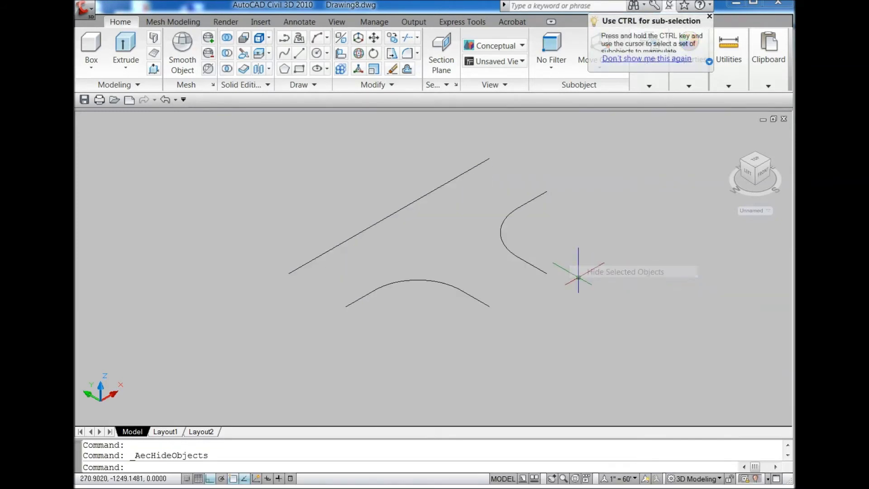
{"action": "left_click", "coordinate": [755, 167]}
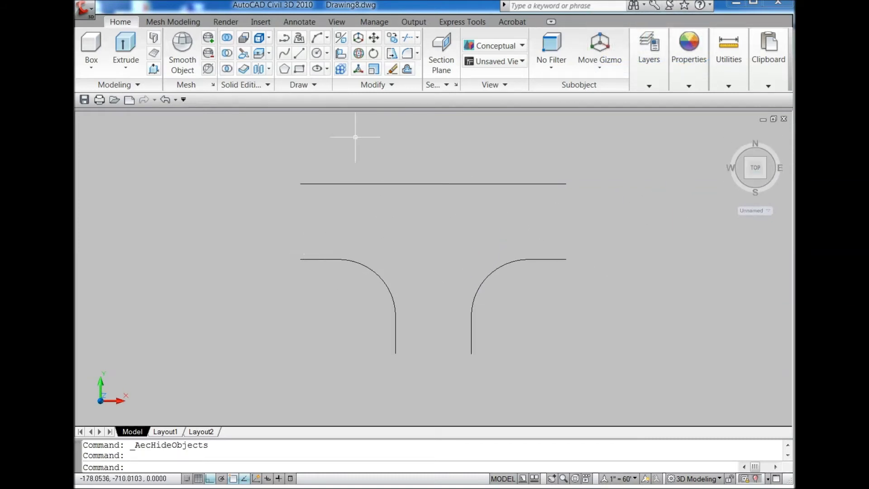
- Draw a thin 3 by 15 rectangular polyline beside the outline
{"action": "left_click", "coordinate": [283, 47]}
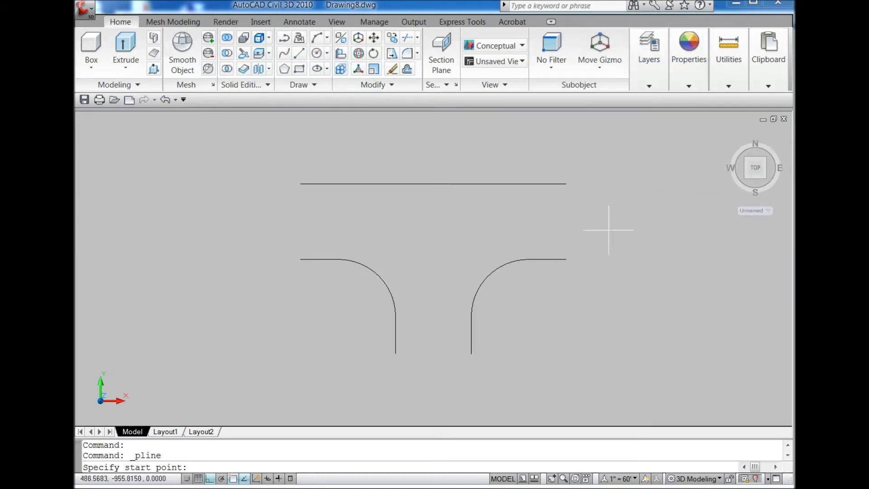
{"action": "scroll", "coordinate": [609, 228], "scroll_direction": "up", "scroll_amount": 3}
{"action": "left_click", "coordinate": [584, 249]}
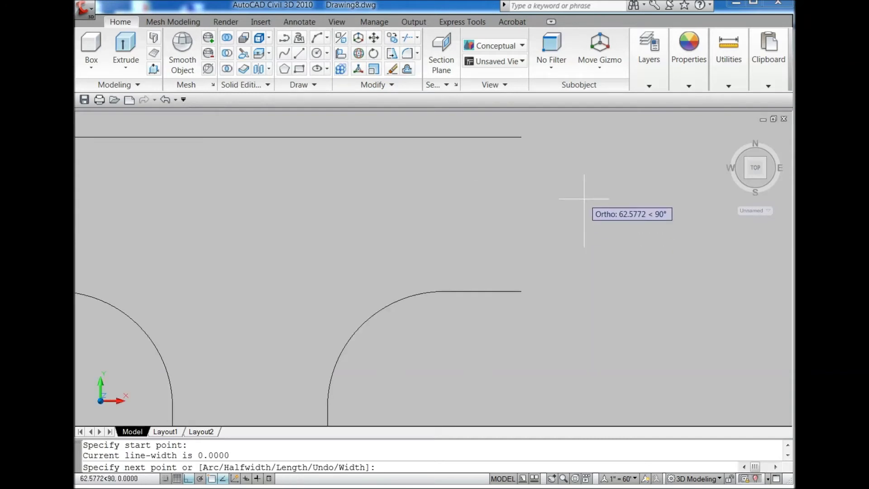
{"action": "type", "text": "3"}
{"action": "key", "text": "Return"}
{"action": "type", "text": "5"}
{"action": "key", "text": "Return"}
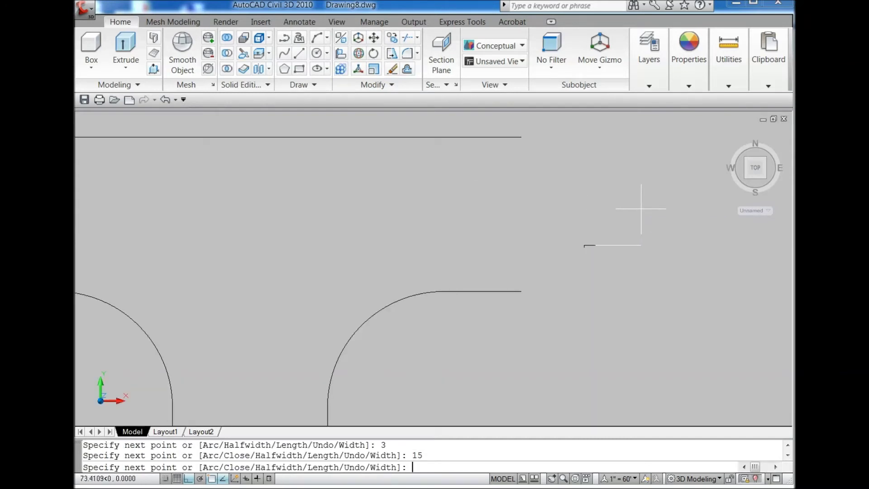
{"action": "type", "text": "3"}
{"action": "key", "text": "Return"}
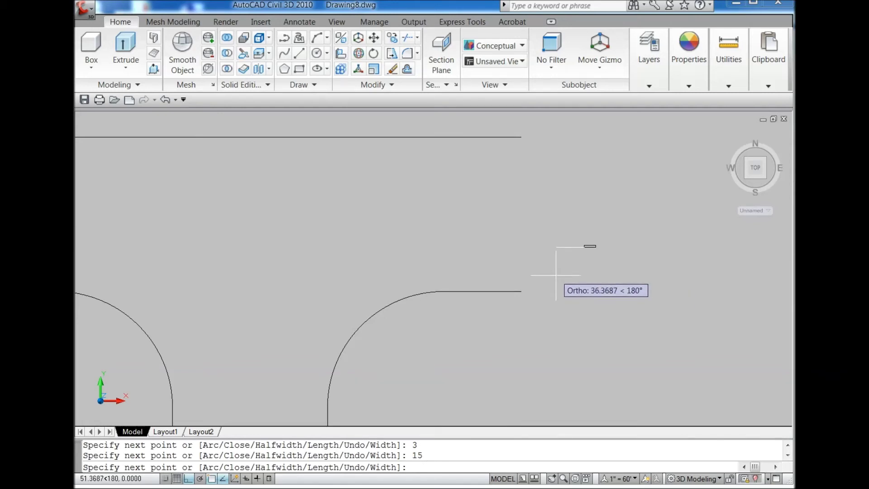
{"action": "key", "text": "Escape"}
- Copy the rectangle below into a stack of three and view in SE isometric
{"action": "scroll", "coordinate": [585, 234], "scroll_direction": "up", "scroll_amount": 3}
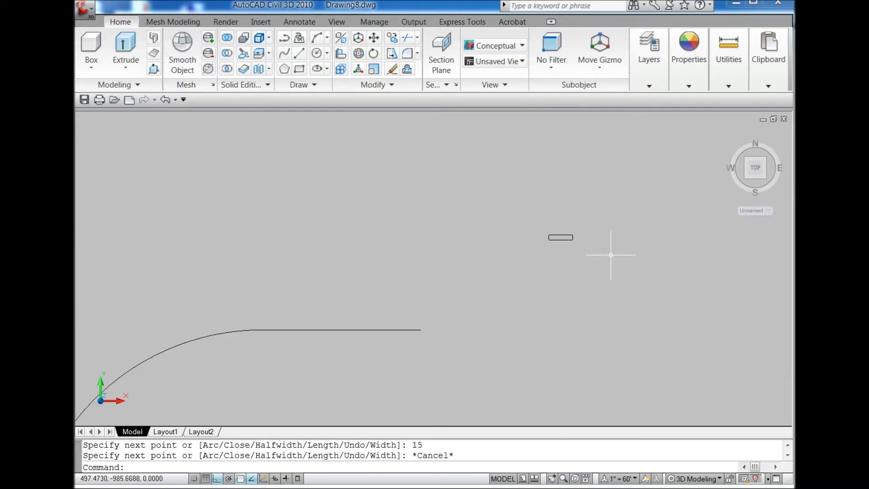
{"action": "left_click_drag", "start_coordinate": [521, 218], "coordinate": [648, 273]}
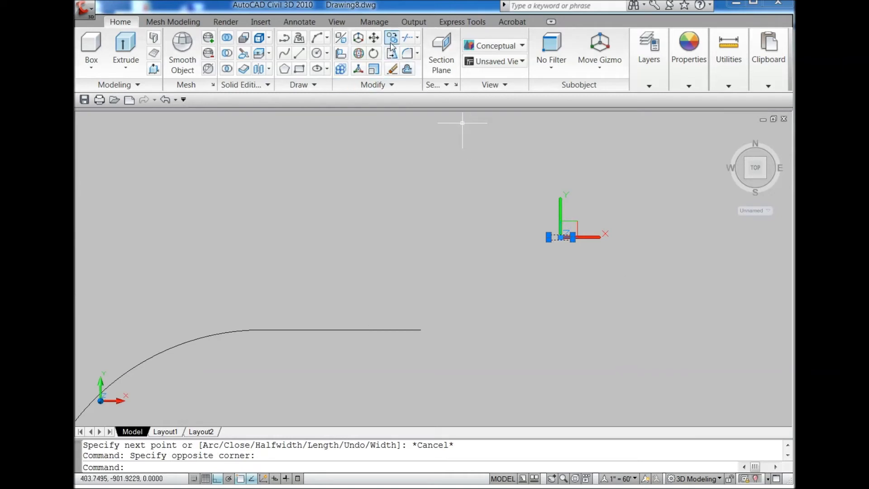
{"action": "type", "text": "co"}
{"action": "key", "text": "Return"}
{"action": "left_click", "coordinate": [639, 273]}
{"action": "left_click", "coordinate": [636, 290]}
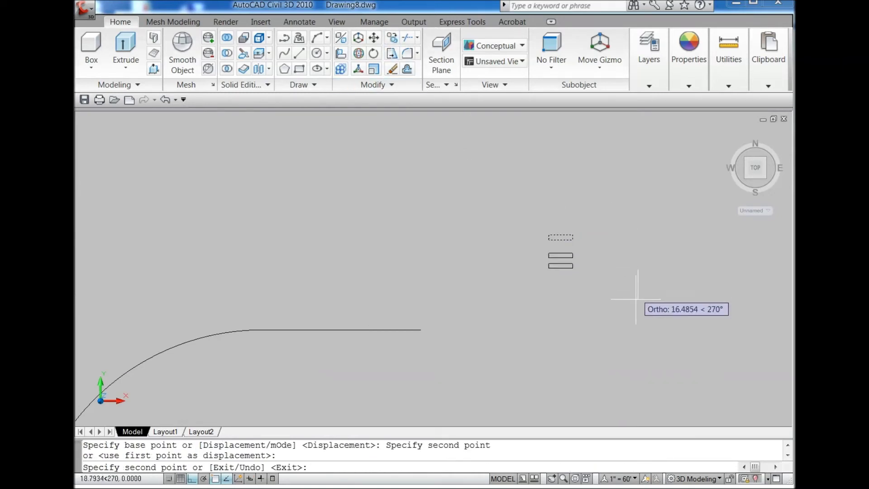
{"action": "key", "text": "Escape"}
{"action": "scroll", "coordinate": [595, 248], "scroll_direction": "up", "scroll_amount": 5}
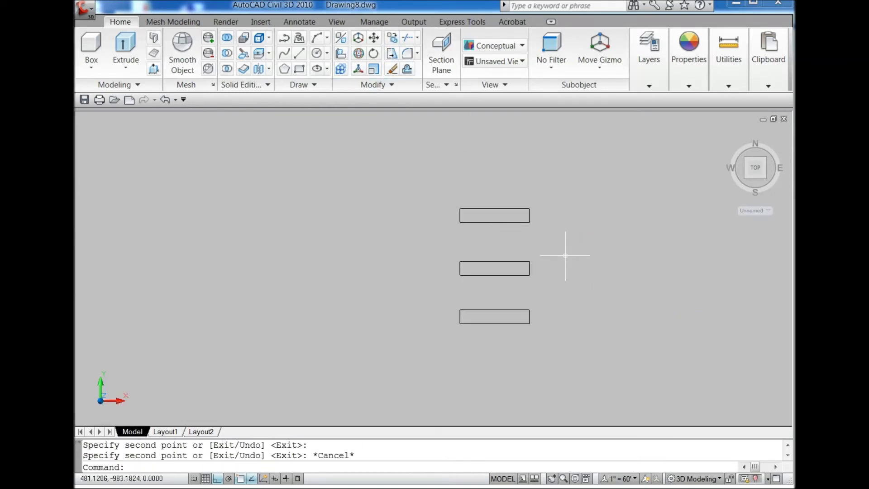
{"action": "scroll", "coordinate": [541, 231], "scroll_direction": "down", "scroll_amount": 2}
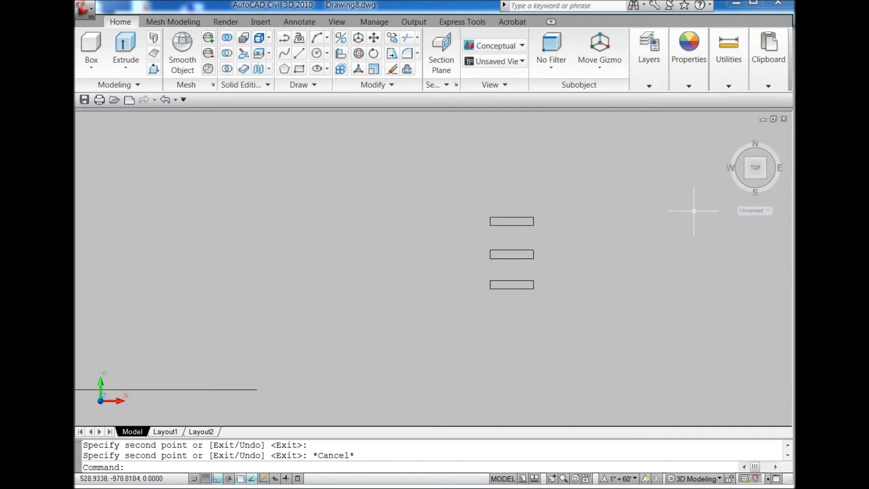
{"action": "left_click", "coordinate": [764, 181]}
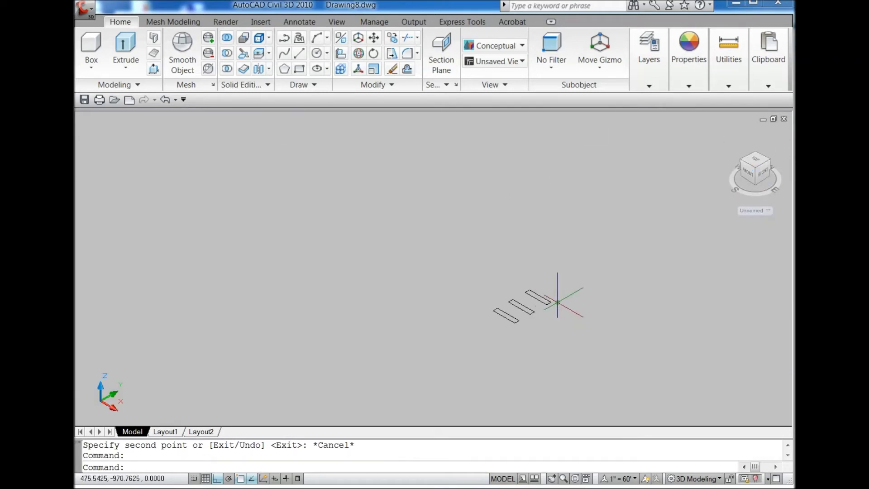
- Rotate the left and middle rectangles 90° upright with 3DROTATE
{"action": "left_click", "coordinate": [359, 53]}
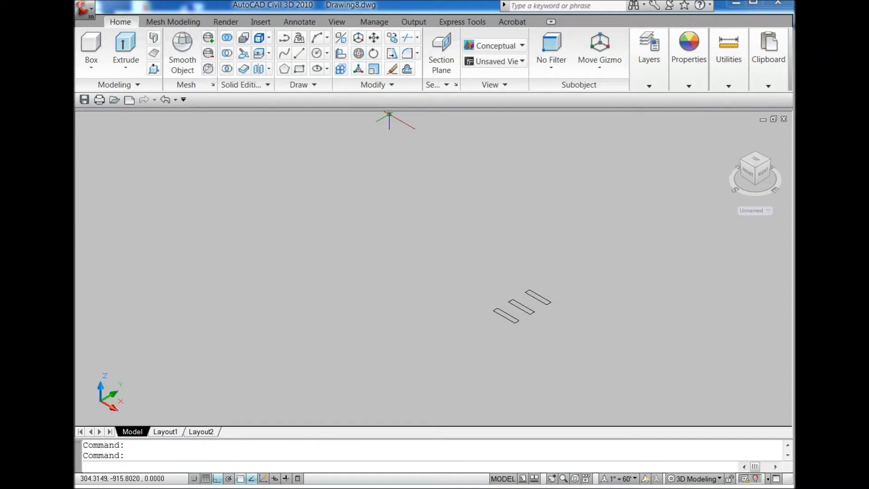
{"action": "scroll", "coordinate": [505, 308], "scroll_direction": "up", "scroll_amount": 4}
{"action": "left_click", "coordinate": [494, 290]}
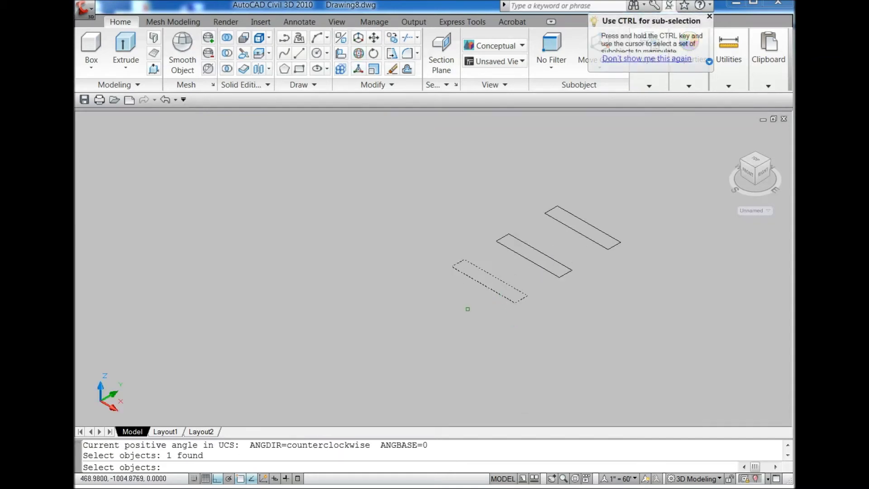
{"action": "key", "text": "Return"}
{"action": "left_click", "coordinate": [470, 281]}
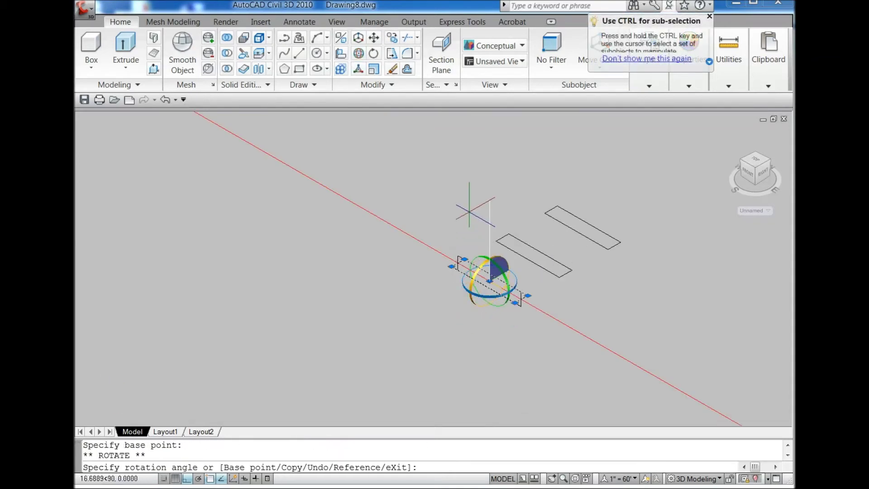
{"action": "key", "text": "Escape"}
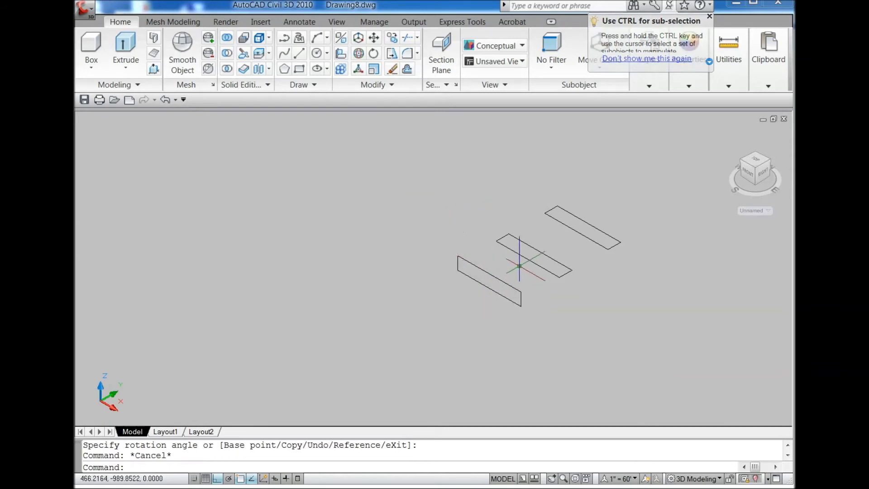
{"action": "left_click", "coordinate": [526, 259]}
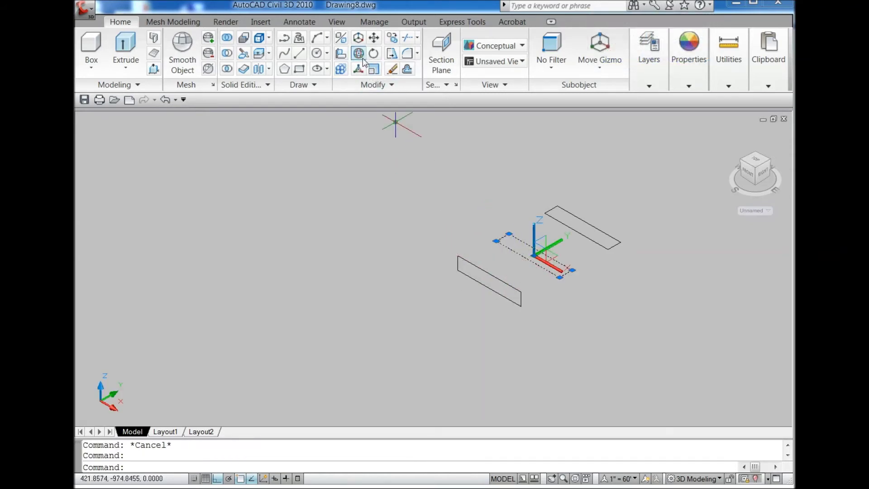
{"action": "key", "text": "Return"}
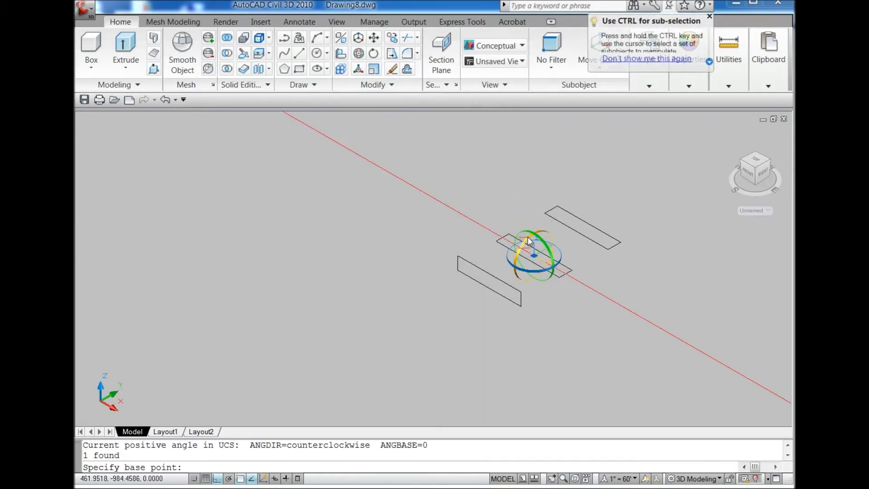
{"action": "left_click", "coordinate": [516, 255]}
{"action": "key", "text": "Escape"}
{"action": "key", "text": "Escape"}
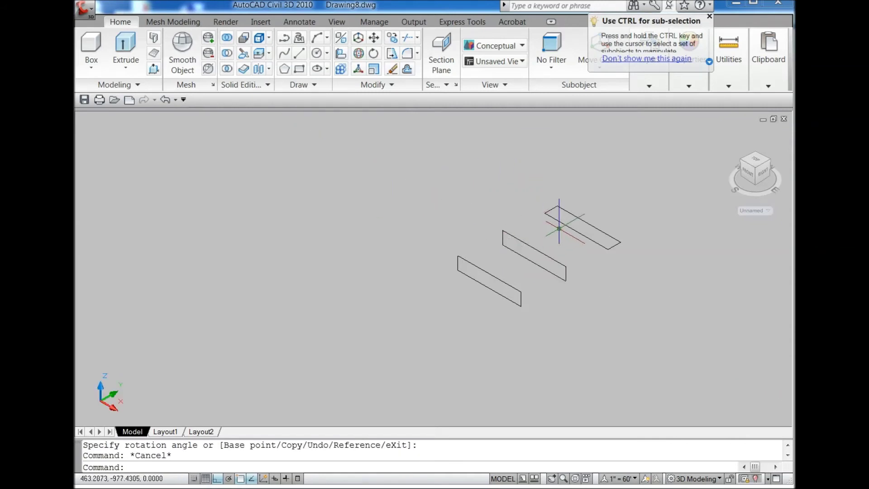
- Stand the top rectangle upright using two 3D rotations about different axes
{"action": "left_click", "coordinate": [566, 225]}
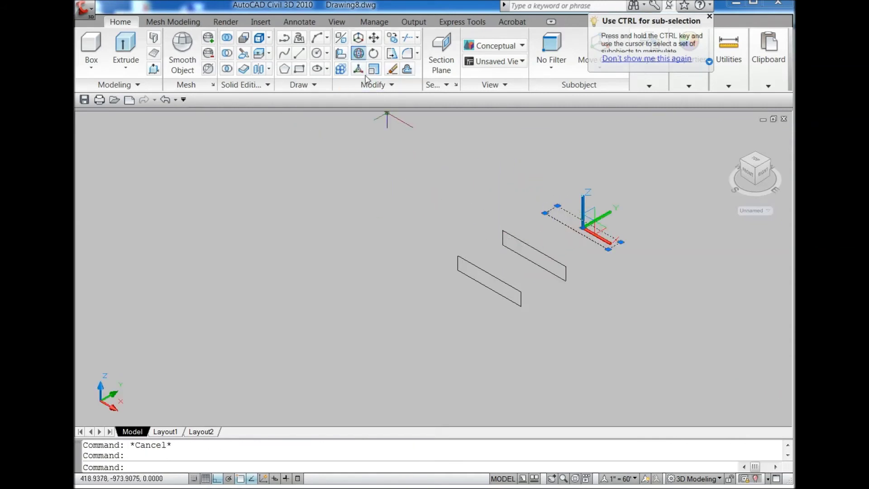
{"action": "key", "text": "Return"}
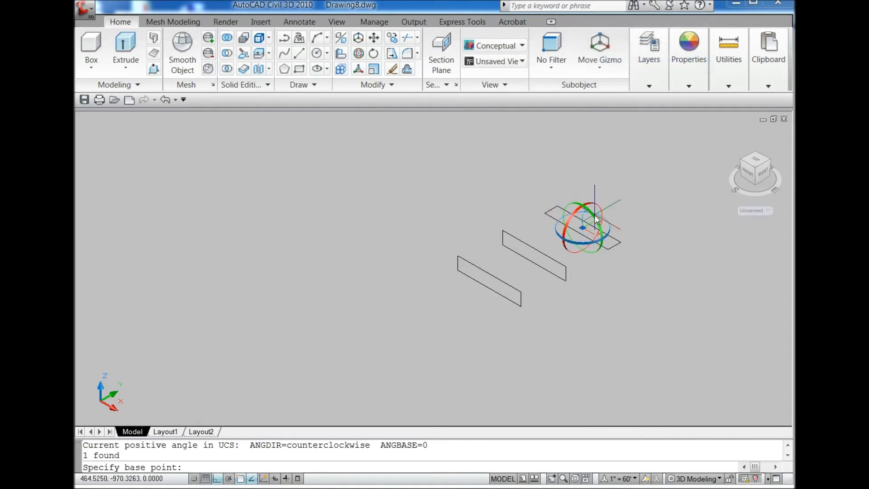
{"action": "left_click", "coordinate": [596, 221]}
{"action": "left_click", "coordinate": [617, 270]}
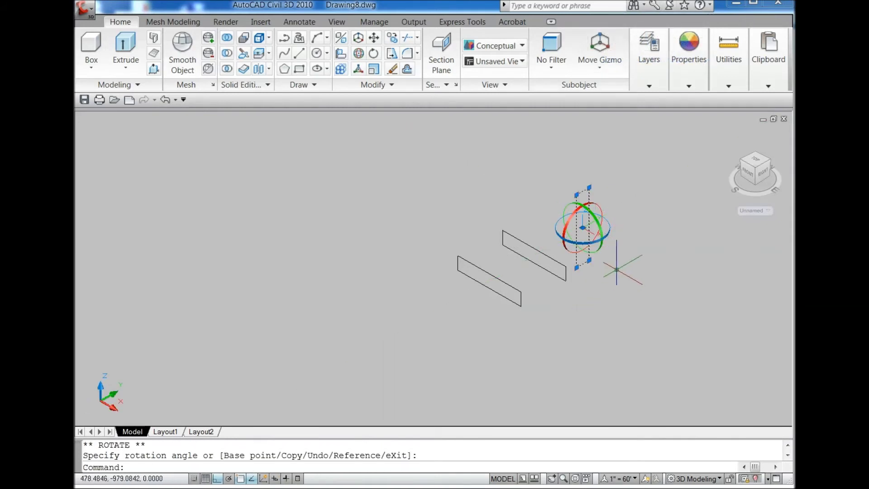
{"action": "left_click", "coordinate": [584, 206]}
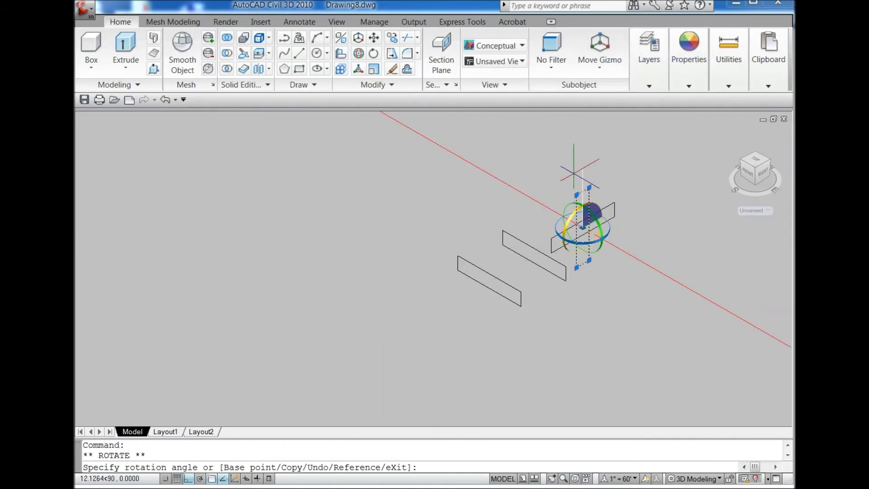
{"action": "left_click", "coordinate": [578, 165]}
{"action": "key", "text": "Escape"}
{"action": "left_click", "coordinate": [625, 252]}
- Move the upper rectangle onto the end of its guide path
{"action": "left_click", "coordinate": [607, 186]}
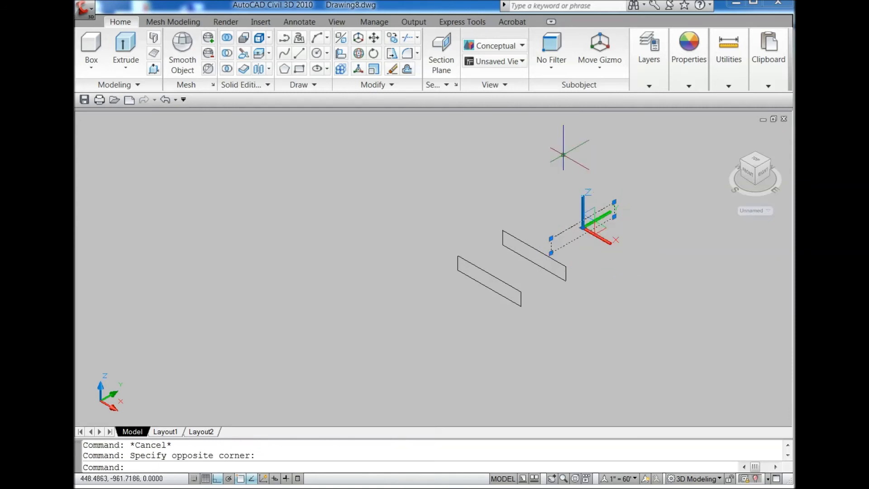
{"action": "left_click", "coordinate": [640, 188]}
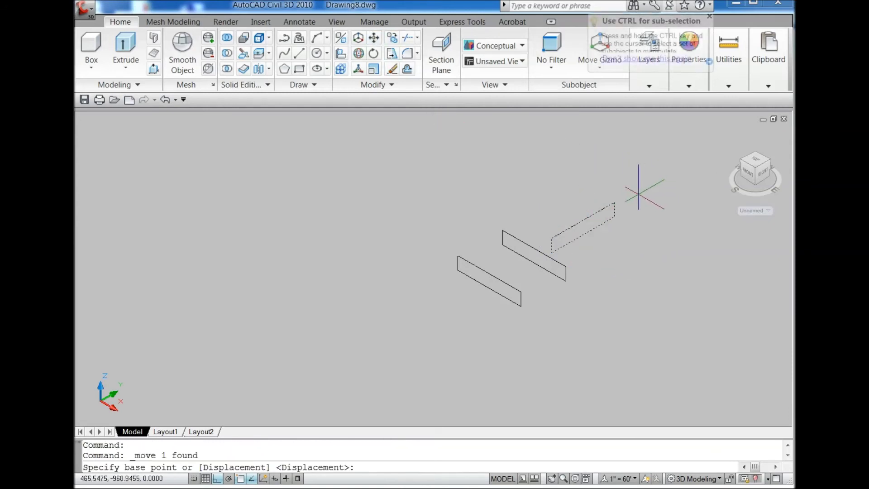
{"action": "left_click", "coordinate": [588, 213]}
{"action": "scroll", "coordinate": [547, 254], "scroll_direction": "down", "scroll_amount": 3}
{"action": "scroll", "coordinate": [547, 255], "scroll_direction": "up", "scroll_amount": 3}
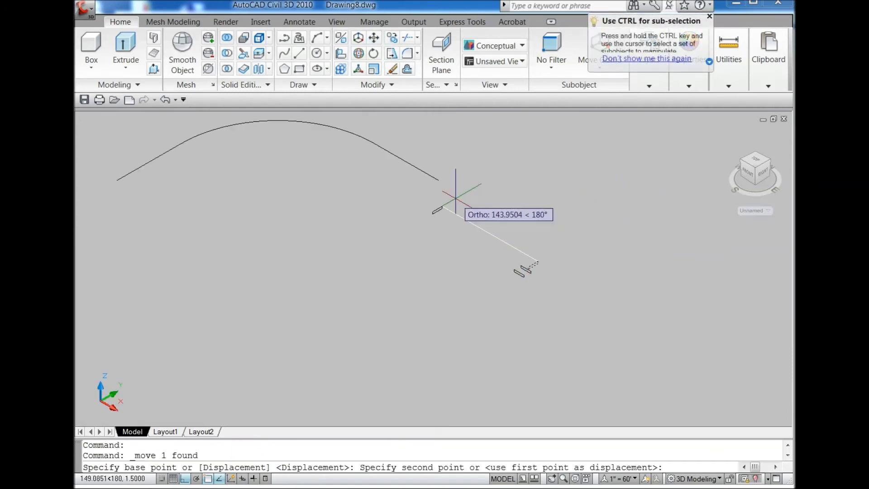
{"action": "scroll", "coordinate": [480, 227], "scroll_direction": "up", "scroll_amount": 2}
{"action": "scroll", "coordinate": [505, 175], "scroll_direction": "up", "scroll_amount": 2}
{"action": "scroll", "coordinate": [532, 175], "scroll_direction": "up", "scroll_amount": 2}
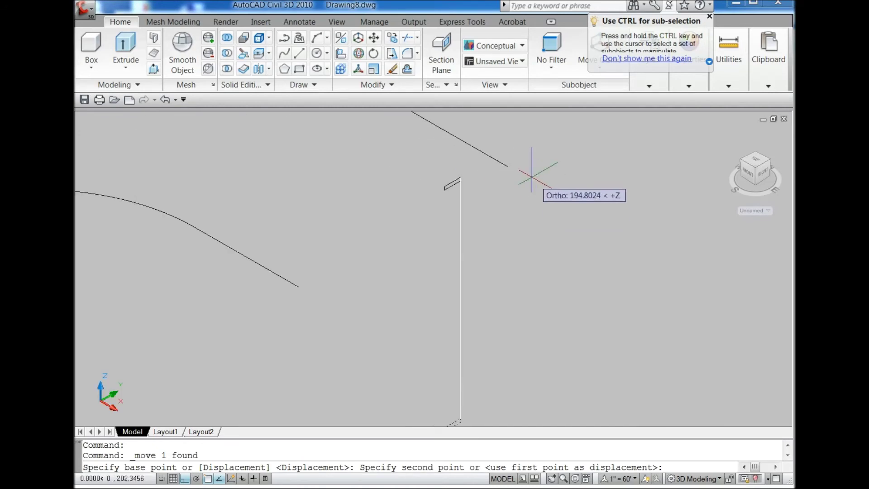
{"action": "left_click", "coordinate": [509, 165]}
{"action": "scroll", "coordinate": [592, 159], "scroll_direction": "down", "scroll_amount": 3}
{"action": "scroll", "coordinate": [570, 241], "scroll_direction": "up", "scroll_amount": 2}
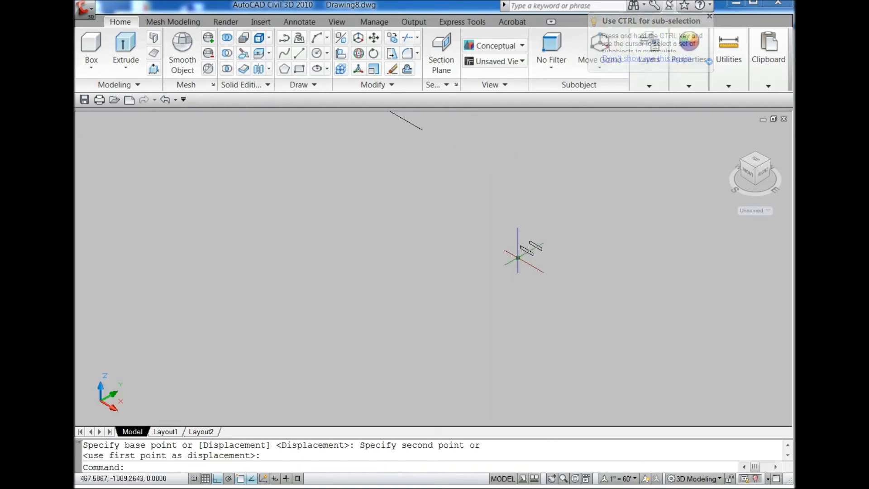
{"action": "scroll", "coordinate": [518, 248], "scroll_direction": "up", "scroll_amount": 2}
{"action": "scroll", "coordinate": [500, 223], "scroll_direction": "up", "scroll_amount": 2}
- Move the left rectangle to the end of its curve
{"action": "left_click_drag", "start_coordinate": [566, 278], "coordinate": [527, 222]}
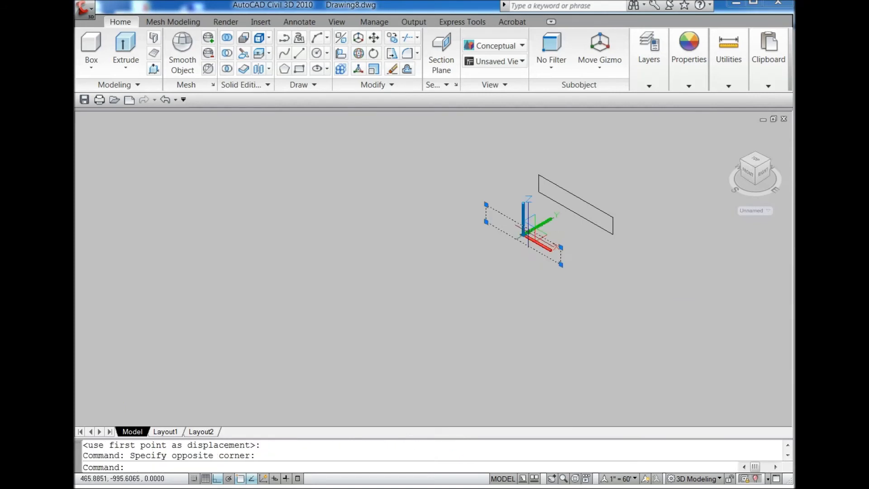
{"action": "left_click", "coordinate": [377, 41]}
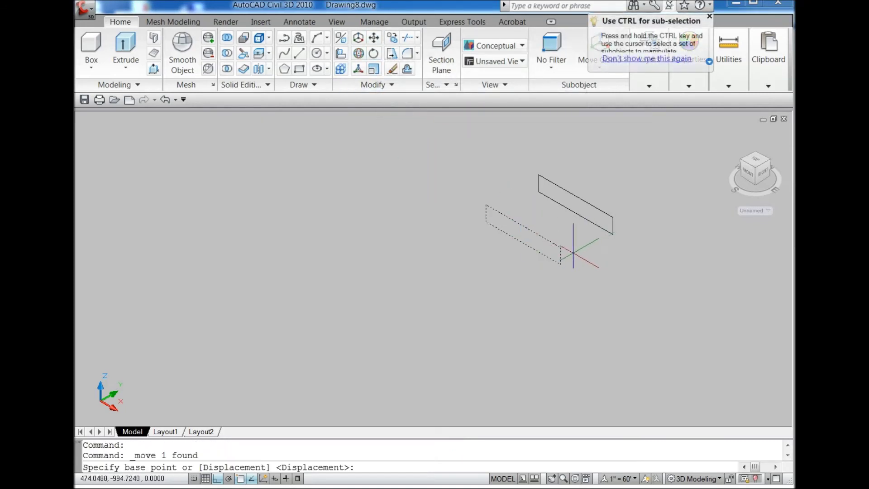
{"action": "left_click", "coordinate": [561, 247]}
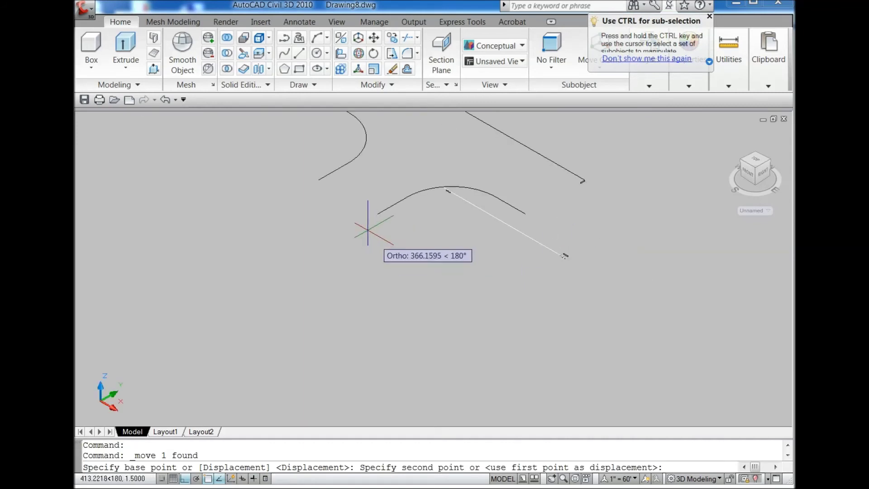
{"action": "left_click", "coordinate": [414, 184]}
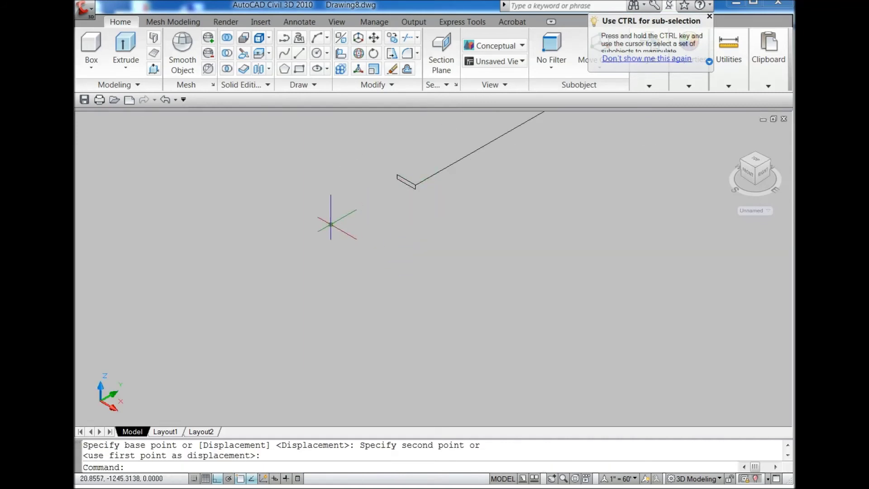
- Move the remaining profile and snap it onto its path's endpoint
{"action": "left_click", "coordinate": [622, 245]}
{"action": "left_click", "coordinate": [688, 291]}
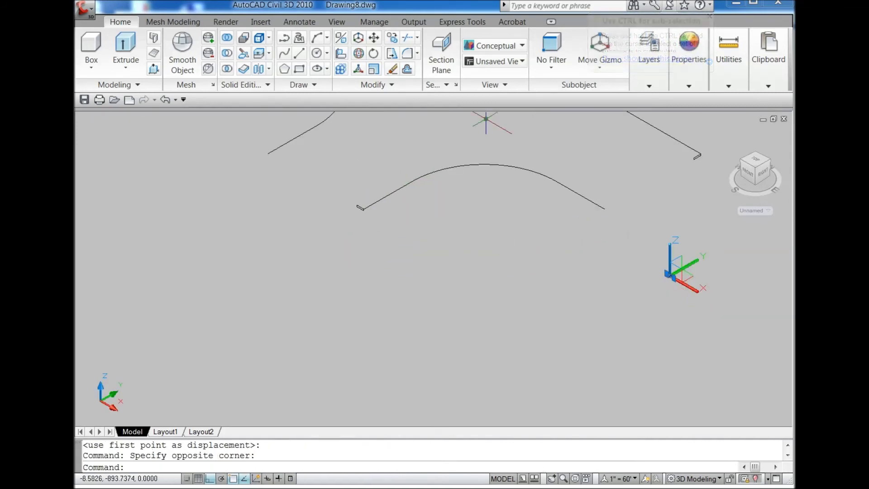
{"action": "left_click", "coordinate": [374, 40]}
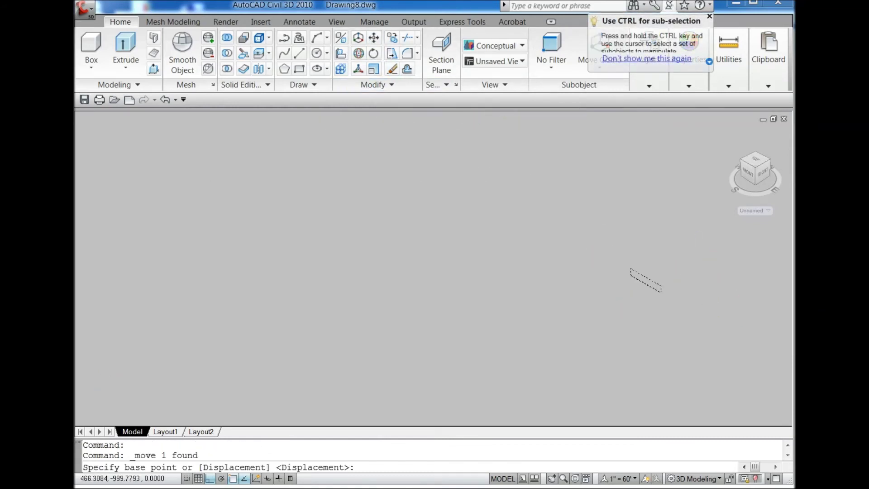
{"action": "left_click", "coordinate": [630, 257]}
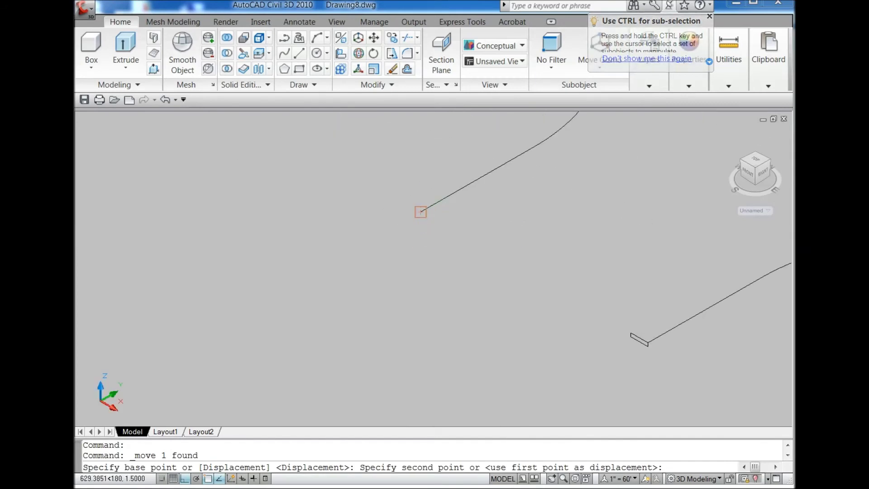
{"action": "left_click", "coordinate": [421, 210]}
{"action": "scroll", "coordinate": [336, 204], "scroll_direction": "down", "scroll_amount": 3}
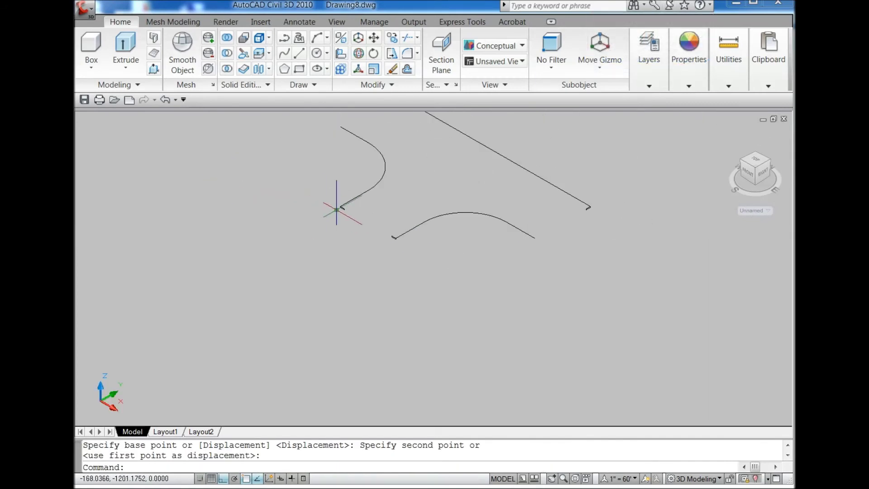
{"action": "scroll", "coordinate": [398, 213], "scroll_direction": "down", "scroll_amount": 2}
{"action": "scroll", "coordinate": [391, 190], "scroll_direction": "up", "scroll_amount": 2}
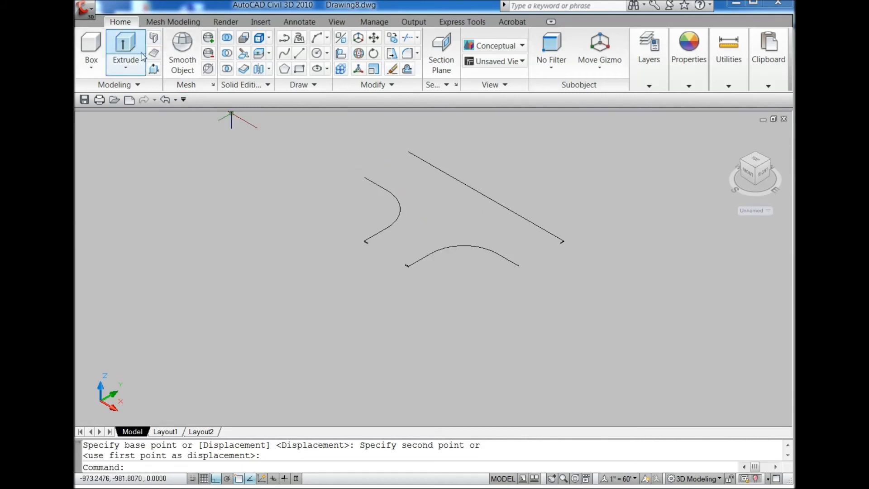
- Sweep the first rim profile along the left curve
{"action": "left_click", "coordinate": [126, 67]}
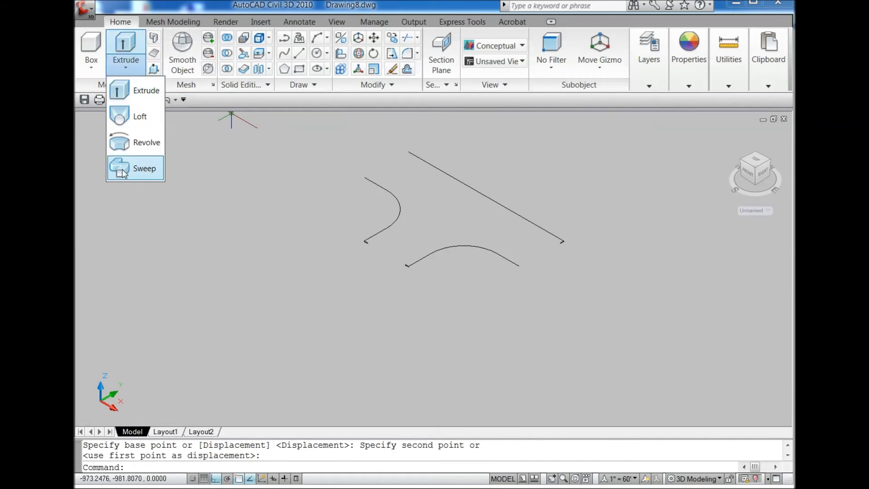
{"action": "left_click", "coordinate": [142, 167]}
{"action": "left_click", "coordinate": [353, 228]}
{"action": "left_click", "coordinate": [382, 257]}
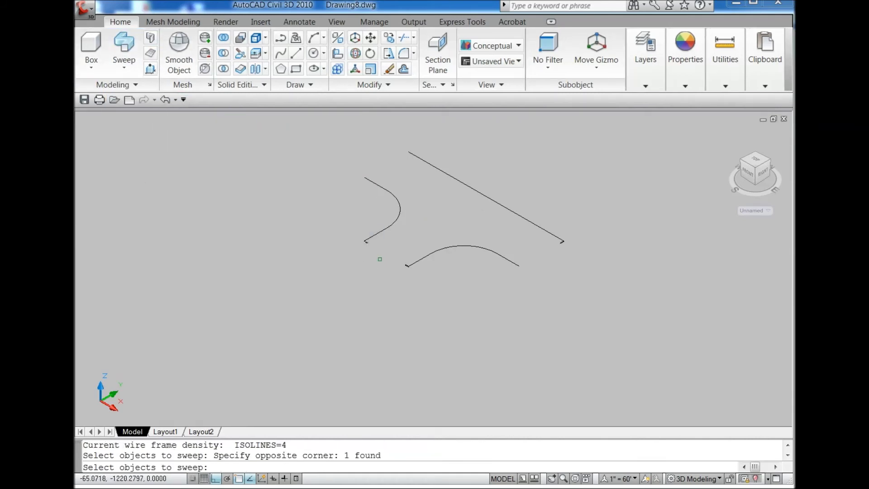
{"action": "key", "text": "Return"}
{"action": "left_click", "coordinate": [384, 230]}
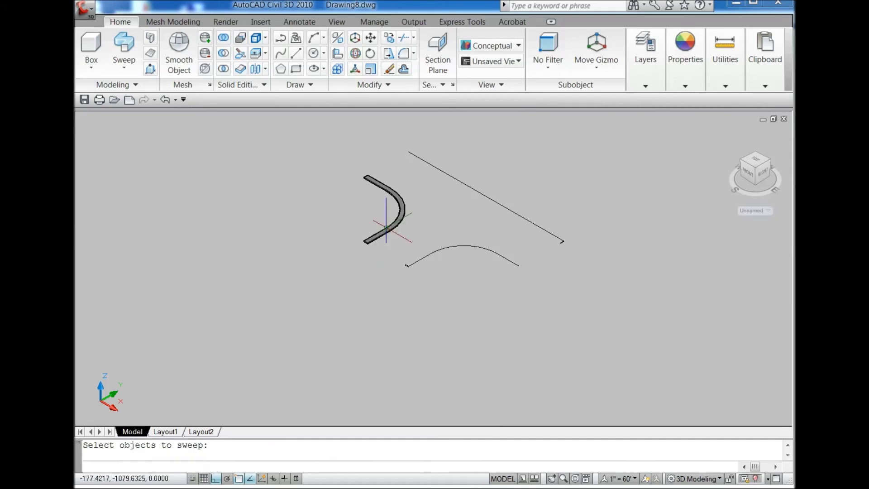
{"action": "key", "text": "Return"}
- Sweep the other two profiles along the lower curve and the long diagonal line
{"action": "left_click", "coordinate": [399, 252]}
{"action": "left_click", "coordinate": [428, 284]}
{"action": "key", "text": "Return"}
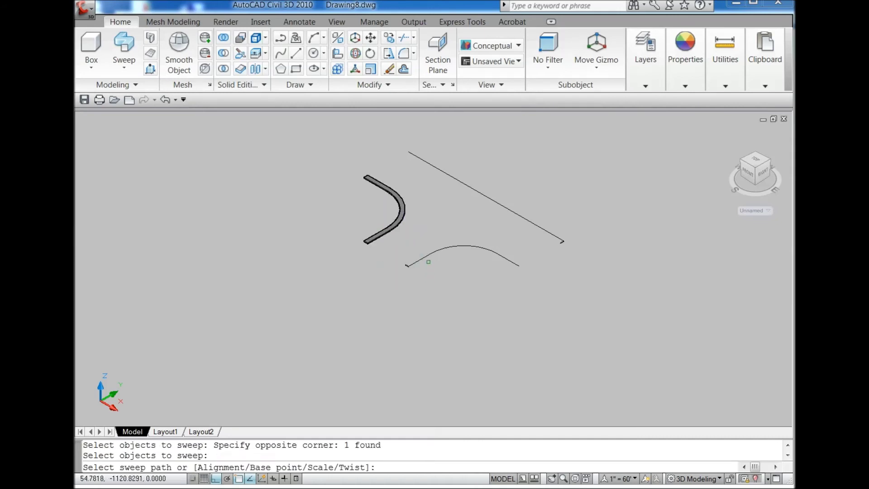
{"action": "left_click", "coordinate": [428, 257]}
{"action": "key", "text": "Return"}
{"action": "left_click", "coordinate": [553, 216]}
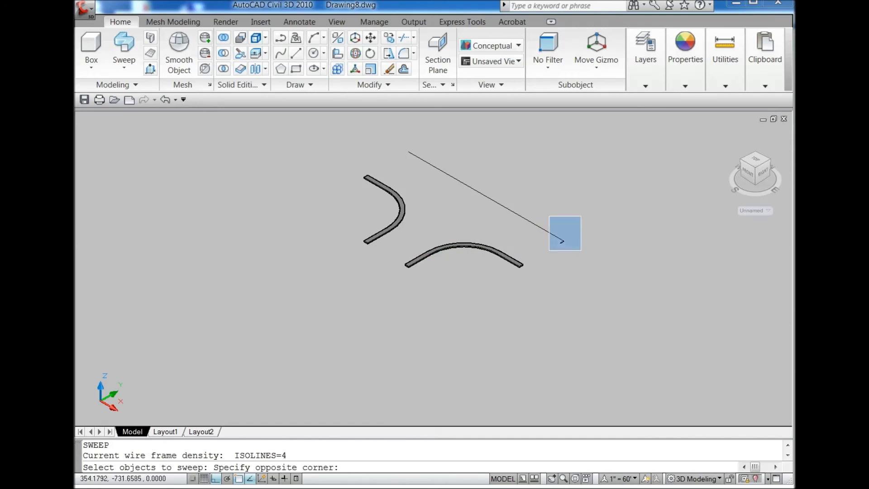
{"action": "left_click", "coordinate": [577, 265]}
{"action": "key", "text": "Return"}
{"action": "left_click", "coordinate": [545, 233]}
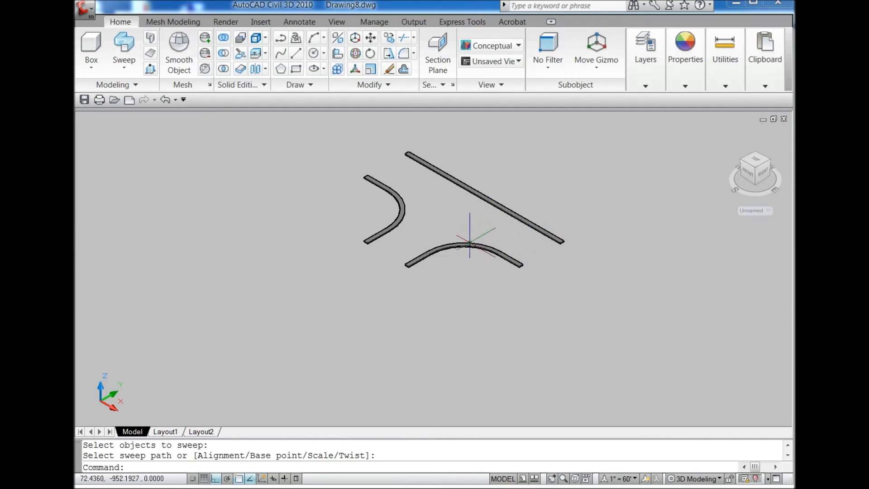
- End object isolation so the tray body is visible again
{"action": "scroll", "coordinate": [469, 245], "scroll_direction": "up", "scroll_amount": 2}
{"action": "right_click", "coordinate": [452, 212]}
{"action": "mouse_move", "coordinate": [497, 250]}
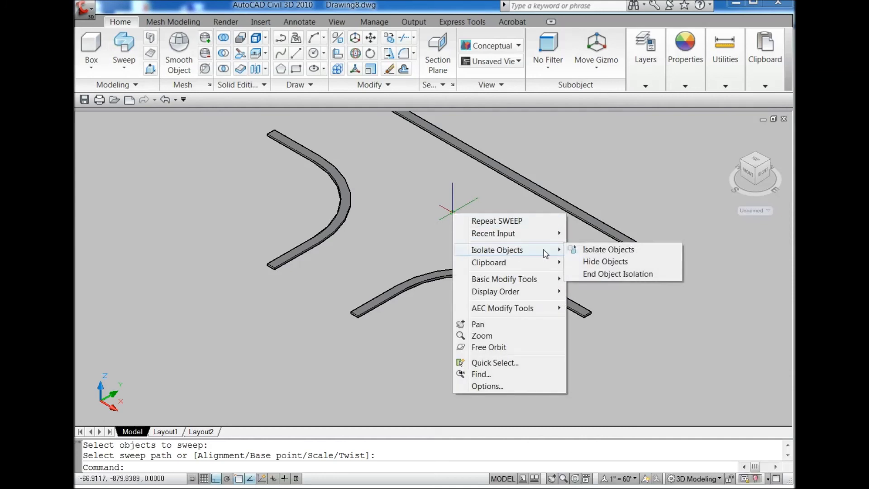
{"action": "left_click", "coordinate": [591, 274]}
{"action": "scroll", "coordinate": [501, 260], "scroll_direction": "down", "scroll_amount": 3}
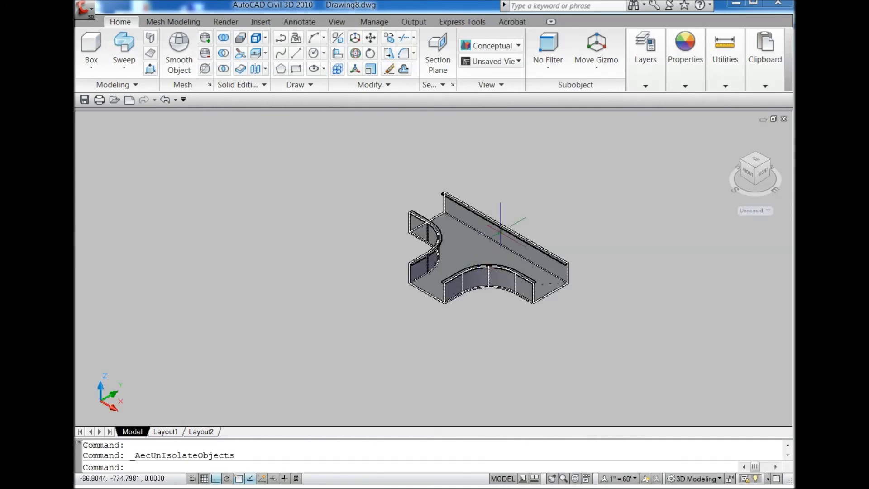
{"action": "scroll", "coordinate": [501, 214], "scroll_direction": "up", "scroll_amount": 3}
{"action": "key", "text": "Escape"}
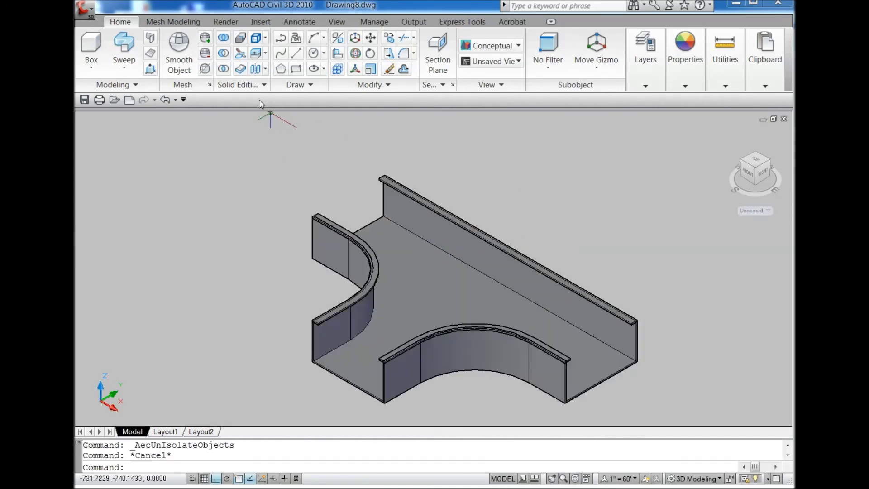
- Union the tray body and rim solids into a single solid
{"action": "left_click", "coordinate": [223, 37]}
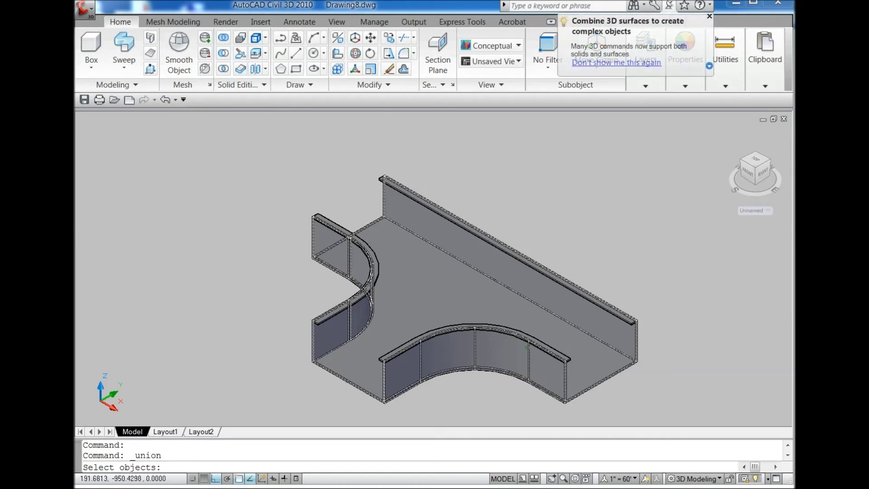
{"action": "left_click", "coordinate": [608, 373]}
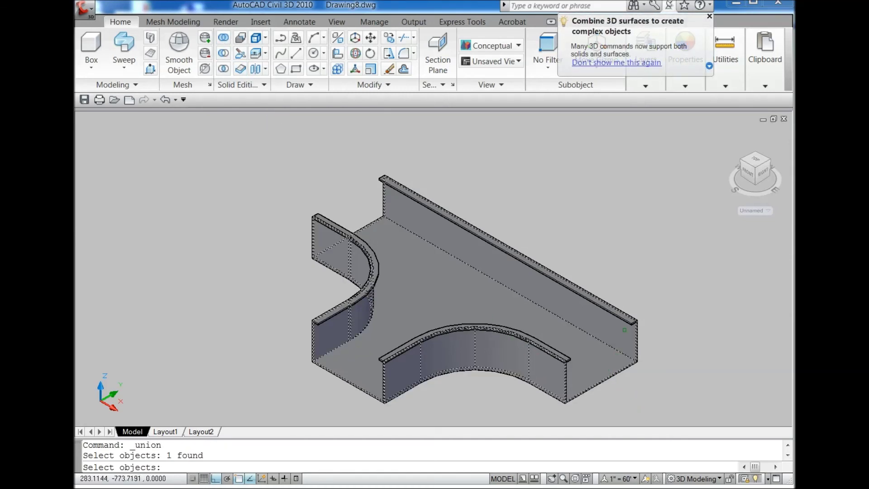
{"action": "left_click", "coordinate": [625, 315]}
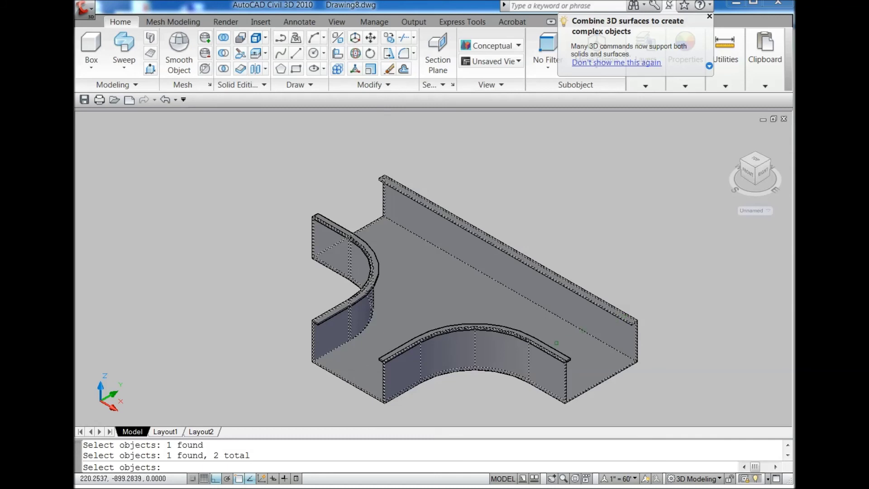
{"action": "left_click", "coordinate": [556, 342]}
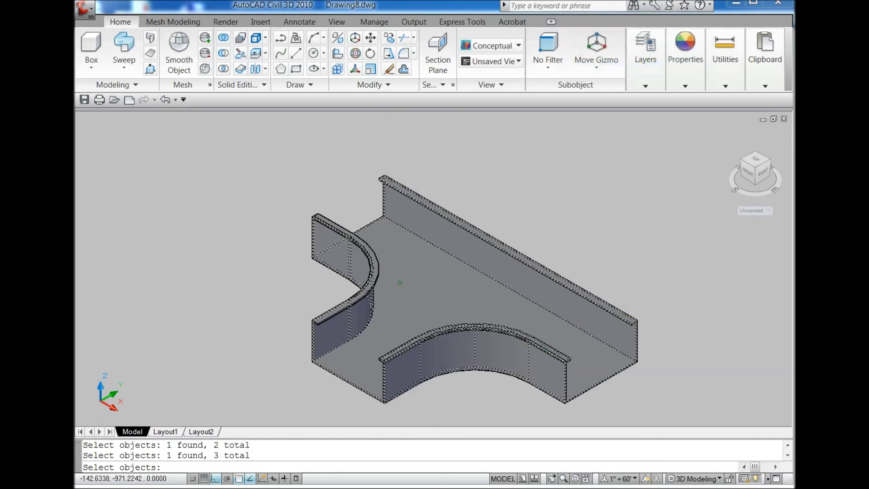
{"action": "key", "text": "Return"}
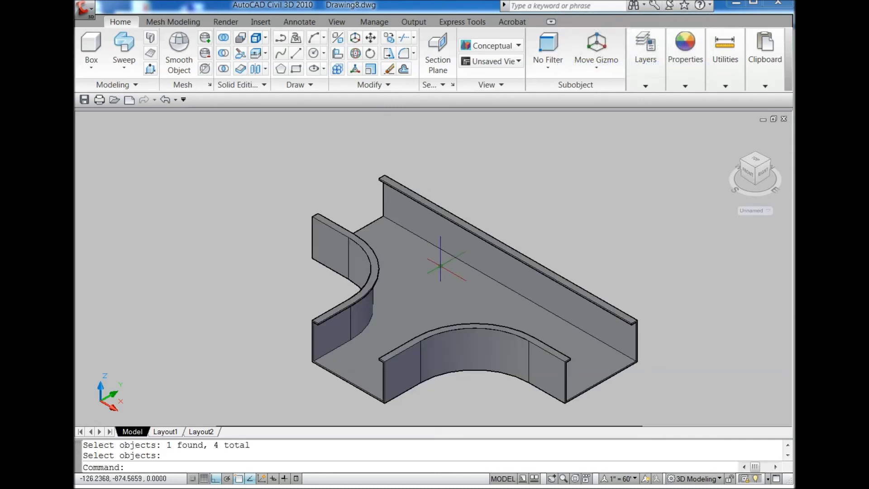
{"action": "key", "text": "Escape"}
- Erase the three leftover objects and reset the UCS to World
{"action": "scroll", "coordinate": [440, 266], "scroll_direction": "down", "scroll_amount": 3}
{"action": "left_click", "coordinate": [327, 171]}
{"action": "left_click", "coordinate": [607, 343]}
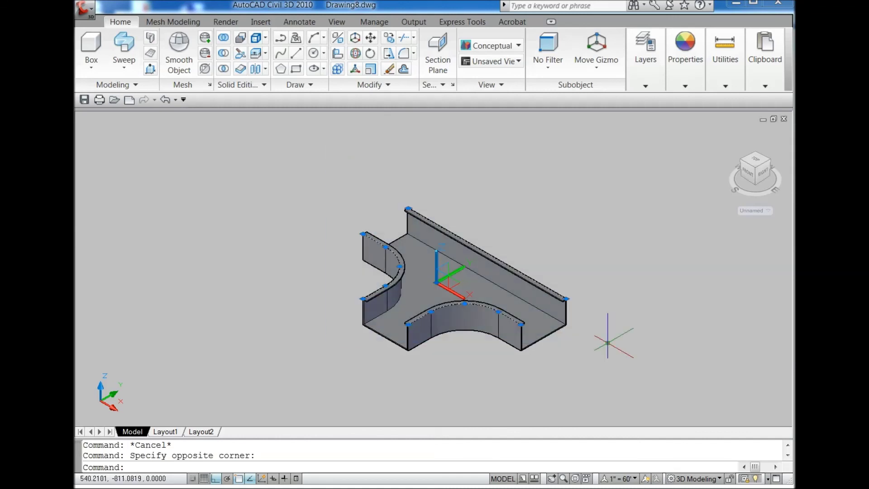
{"action": "key", "text": "Delete"}
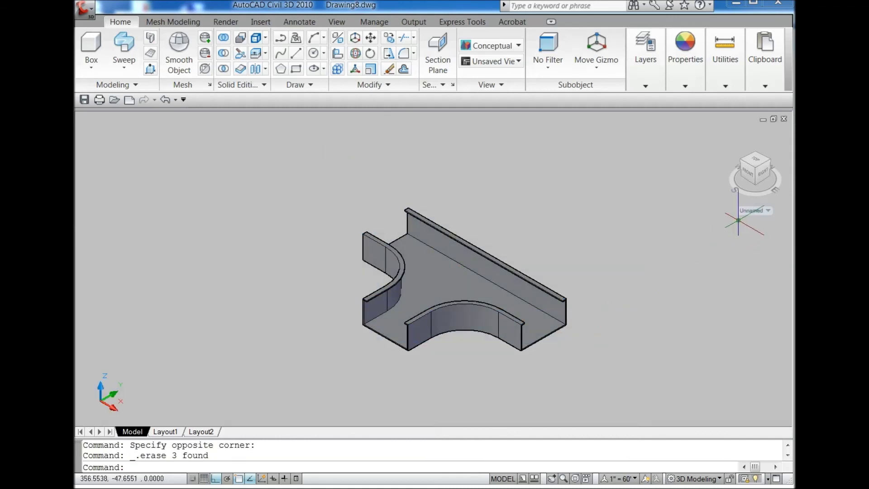
{"action": "left_click", "coordinate": [743, 214]}
{"action": "left_click", "coordinate": [748, 238]}
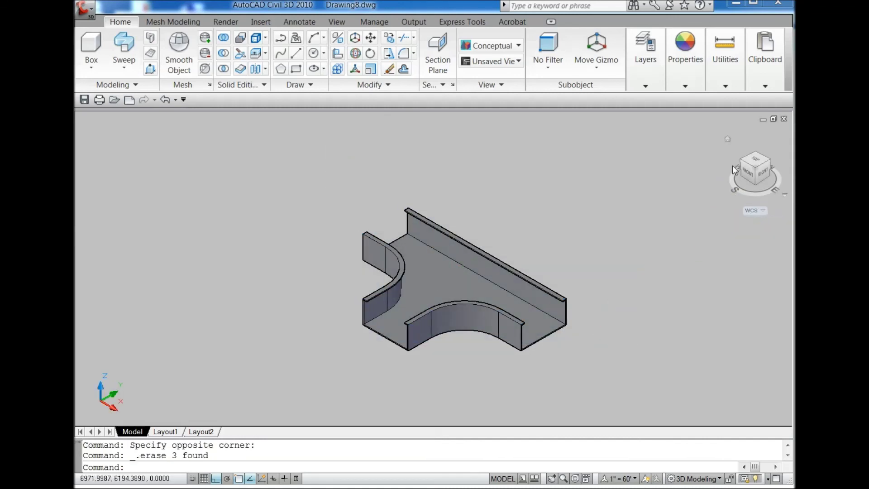
- Return to the home view, then orbit the fitting to a tilted view from above
{"action": "left_click", "coordinate": [728, 140]}
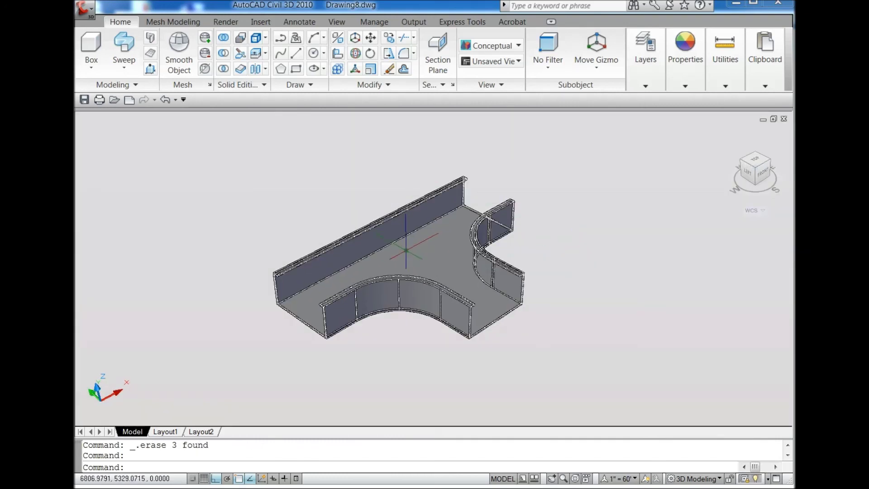
{"action": "scroll", "coordinate": [435, 254], "scroll_direction": "up", "scroll_amount": 3}
{"action": "scroll", "coordinate": [558, 229], "scroll_direction": "down", "scroll_amount": 2}
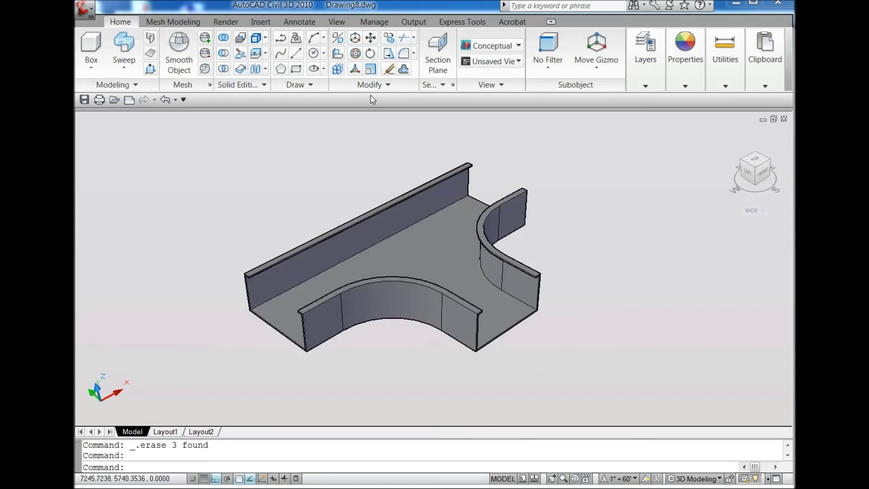
{"action": "left_click", "coordinate": [336, 21]}
{"action": "left_click", "coordinate": [138, 53]}
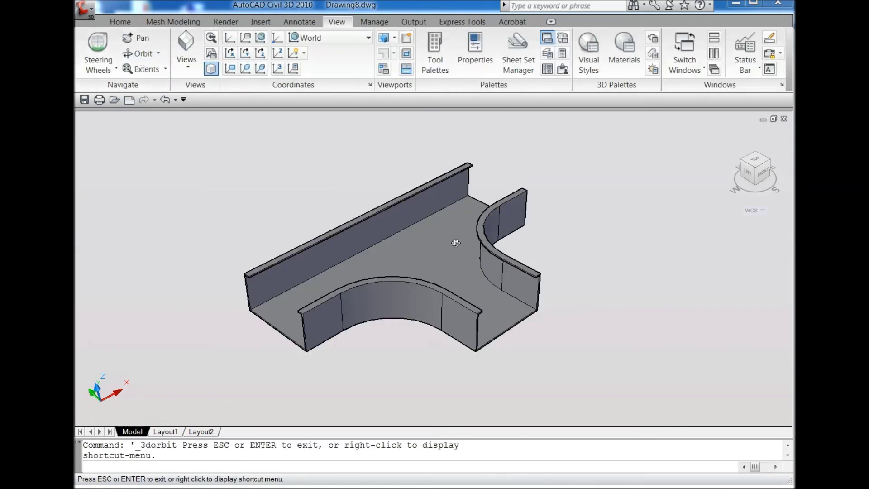
{"action": "mouse_move", "coordinate": [454, 242]}
{"action": "left_mouse_down"}
{"action": "mouse_move", "coordinate": [447, 273]}
{"action": "mouse_move", "coordinate": [368, 294]}
{"action": "mouse_move", "coordinate": [303, 268]}
{"action": "mouse_move", "coordinate": [299, 233]}
{"action": "mouse_move", "coordinate": [422, 248]}
{"action": "mouse_move", "coordinate": [446, 278]}
{"action": "mouse_move", "coordinate": [415, 254]}
{"action": "mouse_move", "coordinate": [409, 159]}
{"action": "mouse_move", "coordinate": [439, 252]}
{"action": "left_mouse_up"}
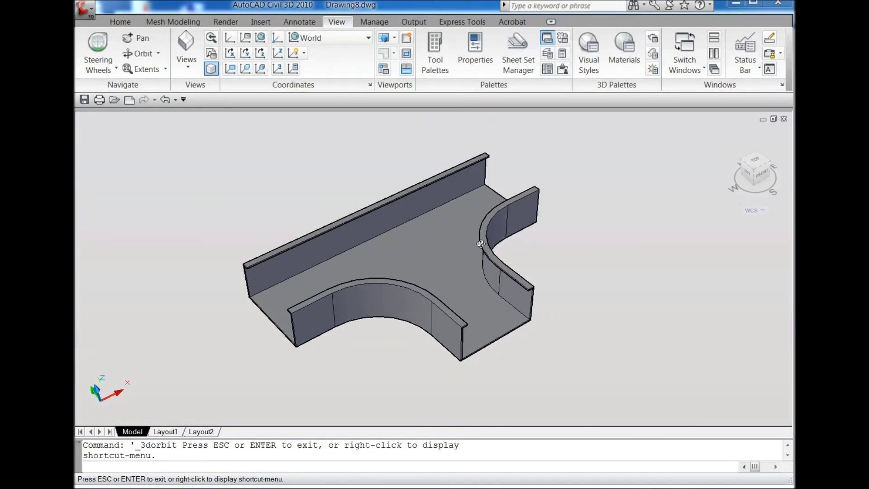
{"action": "right_click", "coordinate": [453, 238]}
{"action": "left_click", "coordinate": [496, 250]}
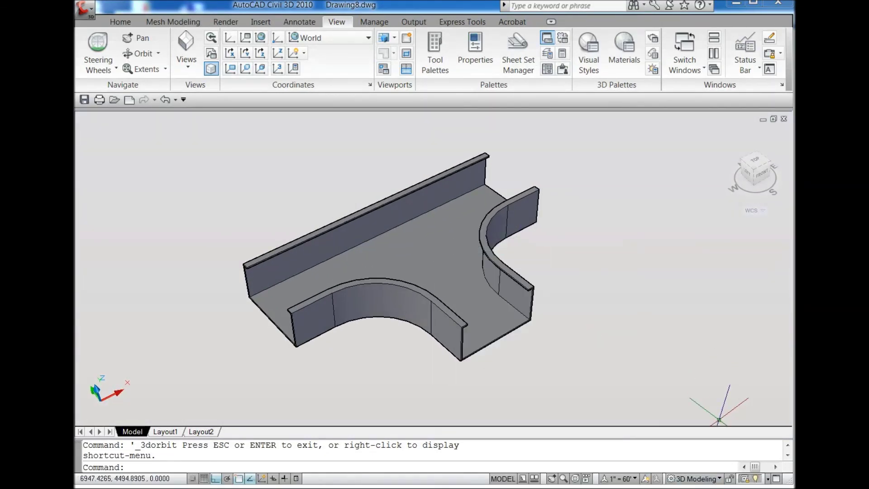